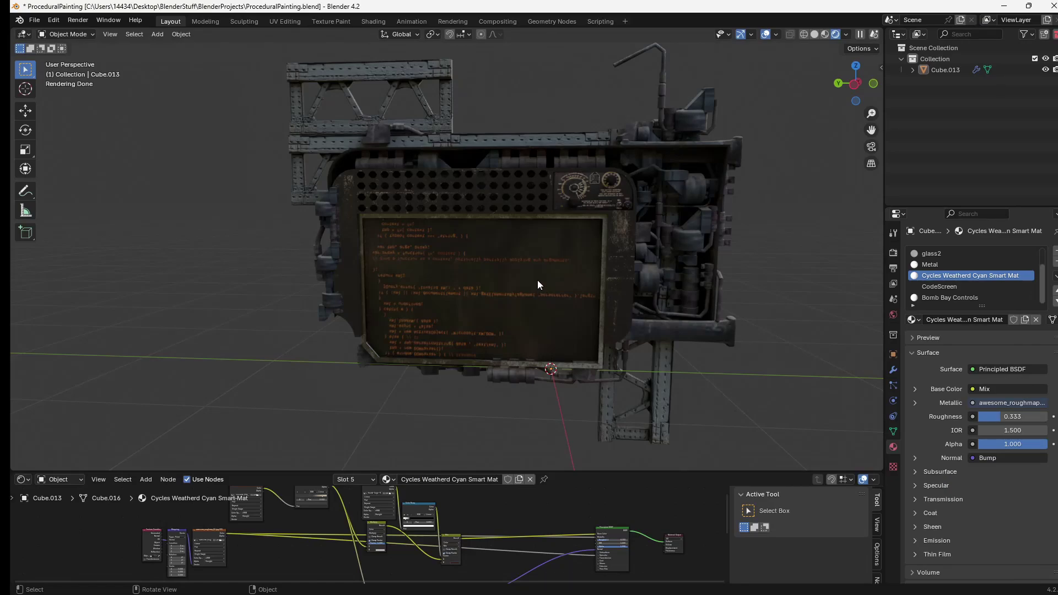
Step: Inspect the weathered monitor model from several angles and distances
{"action": "middle_click_drag", "start_coordinate": [538, 280], "coordinate": [533, 279]}
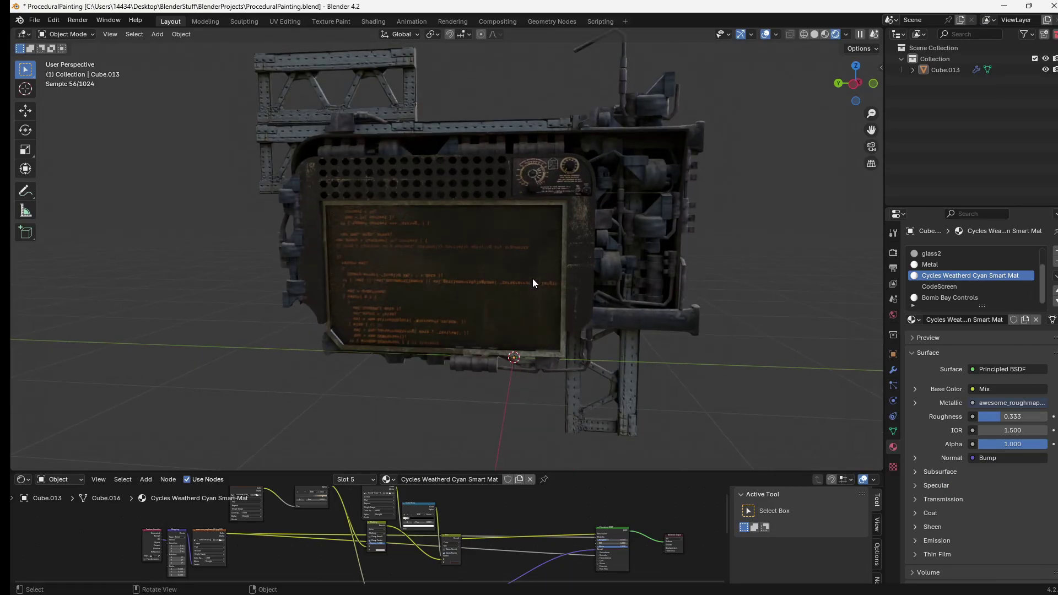
{"action": "middle_click_drag", "start_coordinate": [531, 279], "coordinate": [524, 283]}
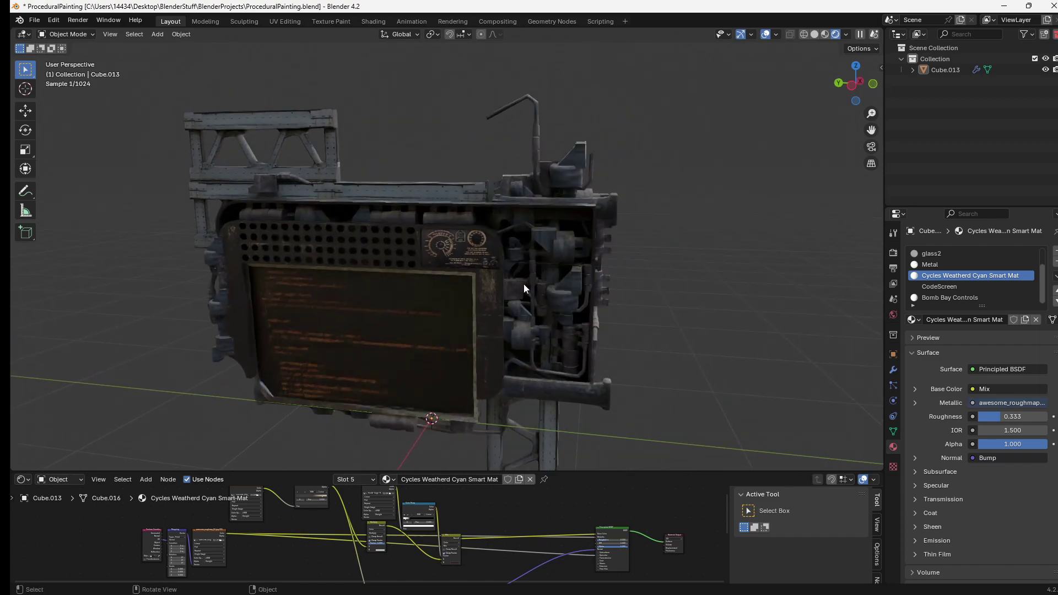
{"action": "left_click", "coordinate": [511, 329]}
{"action": "left_click", "coordinate": [718, 327]}
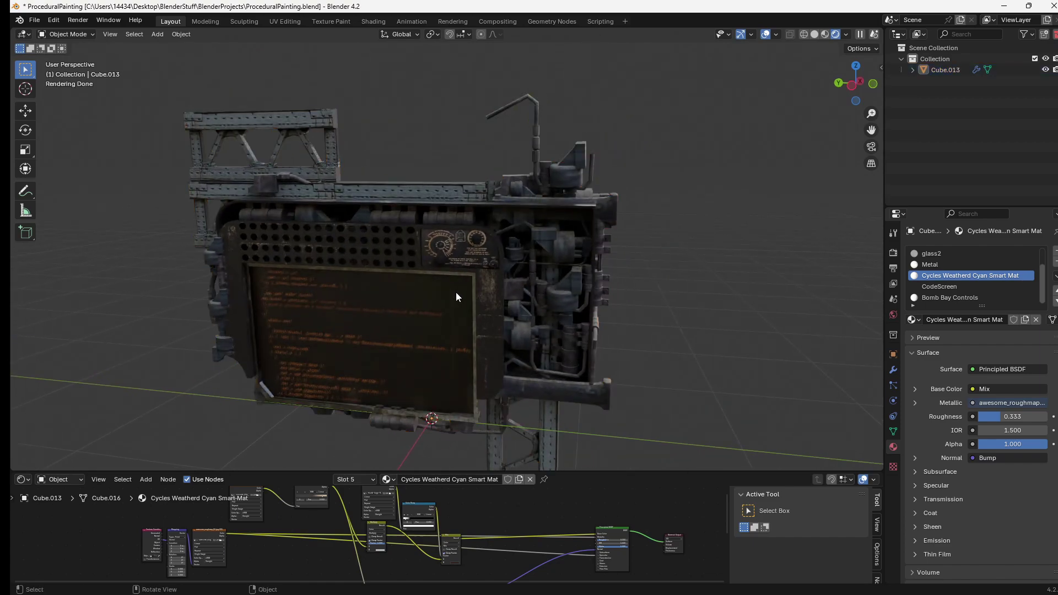
{"action": "scroll", "coordinate": [452, 291], "scroll_direction": "down", "scroll_amount": 3}
{"action": "middle_click_drag", "start_coordinate": [449, 289], "coordinate": [584, 274]}
{"action": "scroll", "coordinate": [486, 287], "scroll_direction": "up", "scroll_amount": 3}
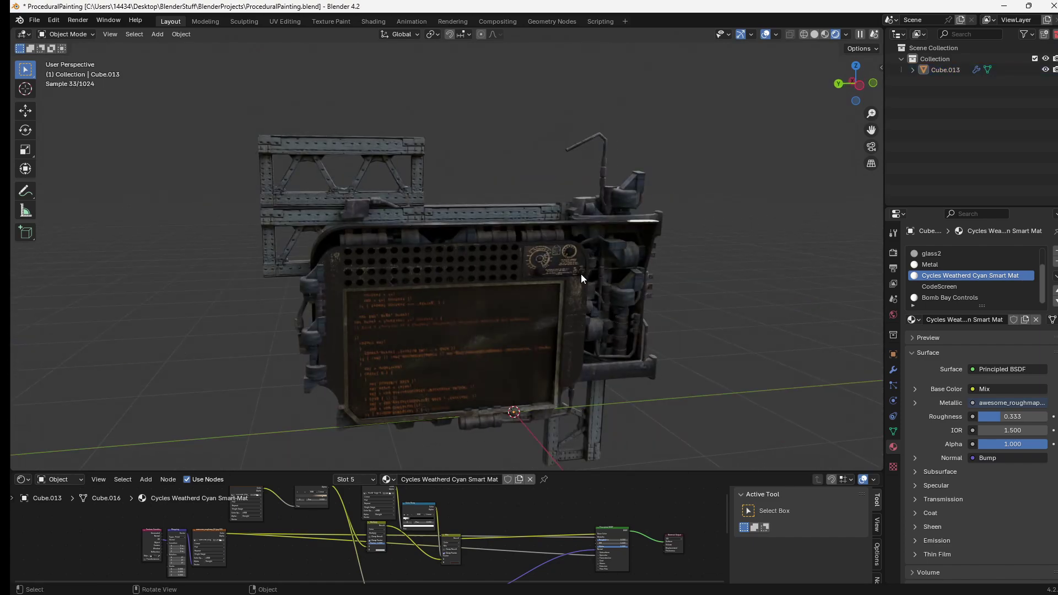
{"action": "left_click", "coordinate": [581, 276]}
{"action": "left_click", "coordinate": [789, 284]}
{"action": "scroll", "coordinate": [762, 278], "scroll_direction": "up", "scroll_amount": 3}
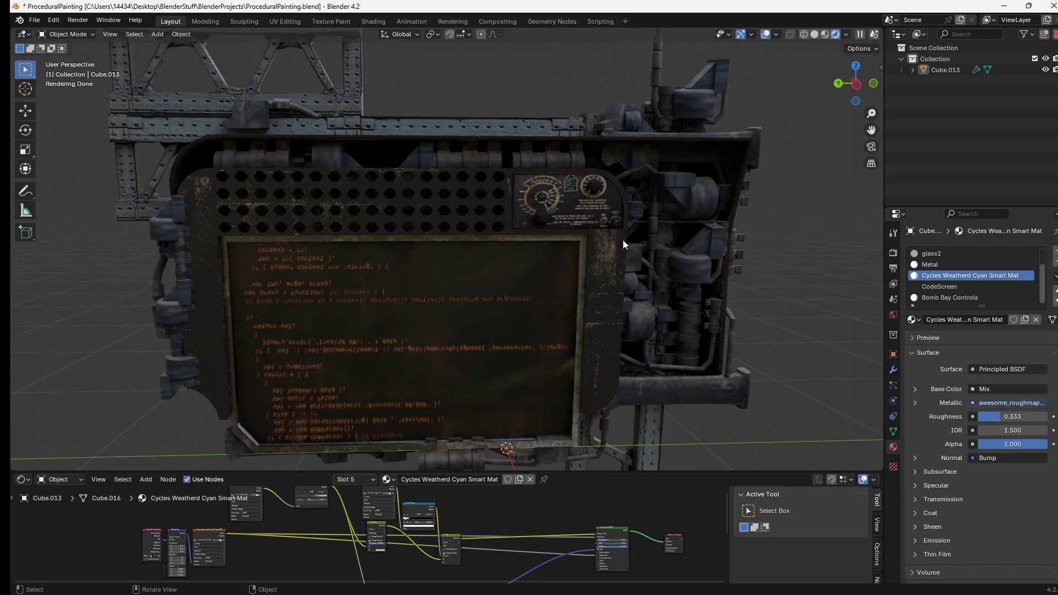
{"action": "mouse_move", "coordinate": [620, 243]}
{"action": "middle_mouse_down"}
{"action": "mouse_move", "coordinate": [561, 239]}
{"action": "mouse_move", "coordinate": [609, 246]}
{"action": "middle_mouse_up"}
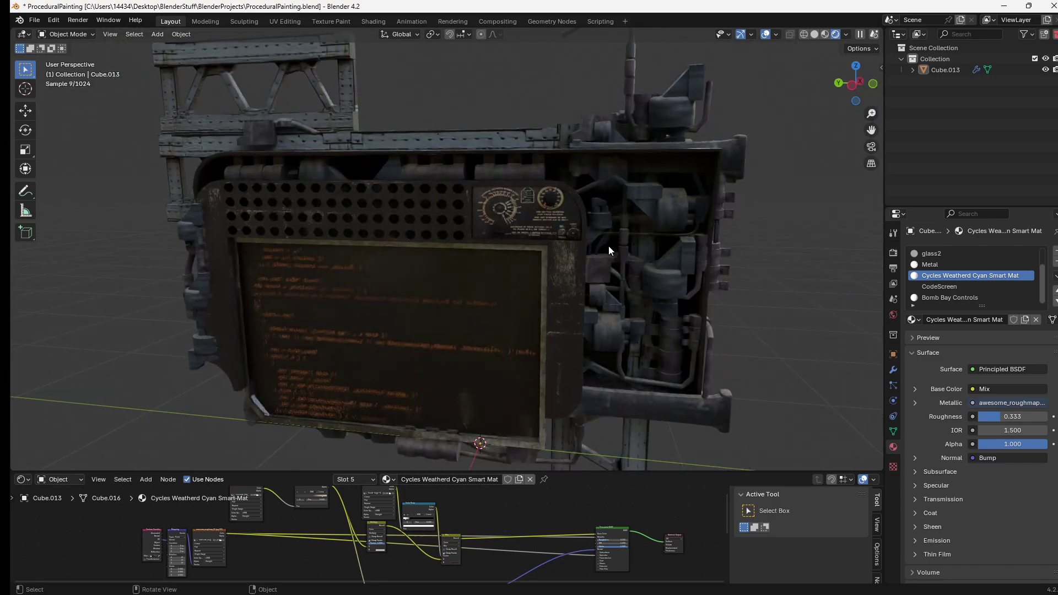
{"action": "left_click", "coordinate": [613, 245]}
{"action": "left_click", "coordinate": [762, 266]}
Step: Enlarge the shader node area and add a Bevel node above the existing nodes of the Cycles Weatherd Cyan Smart Mat material
{"action": "left_click_drag", "start_coordinate": [544, 473], "coordinate": [545, 415]}
{"action": "scroll", "coordinate": [496, 478], "scroll_direction": "up", "scroll_amount": 5}
{"action": "scroll", "coordinate": [466, 499], "scroll_direction": "down", "scroll_amount": 3}
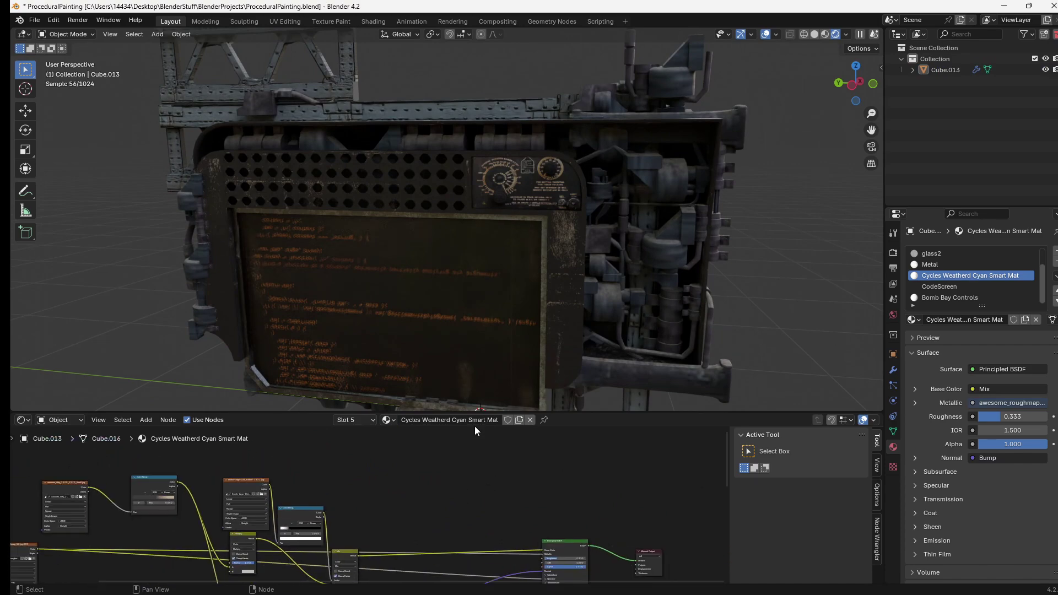
{"action": "left_click_drag", "start_coordinate": [475, 411], "coordinate": [475, 354]}
{"action": "scroll", "coordinate": [469, 406], "scroll_direction": "up", "scroll_amount": 1}
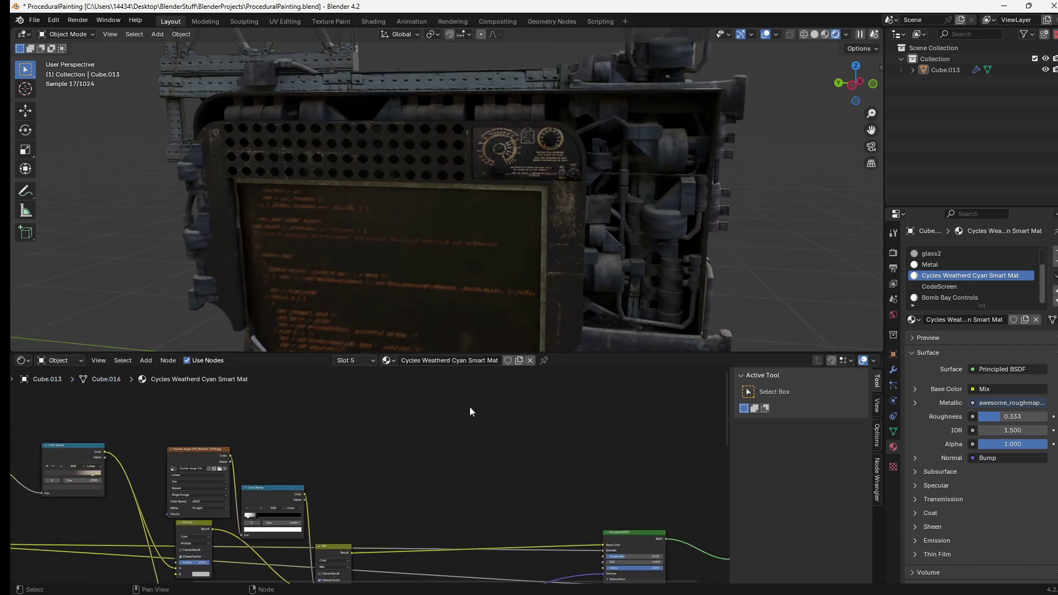
{"action": "key", "text": "shift+a"}
{"action": "type", "text": "bev"}
{"action": "left_click", "coordinate": [478, 398]}
{"action": "left_click", "coordinate": [420, 389]}
Step: Add a Geometry input node directly below the Bevel node
{"action": "key", "text": "shift+a"}
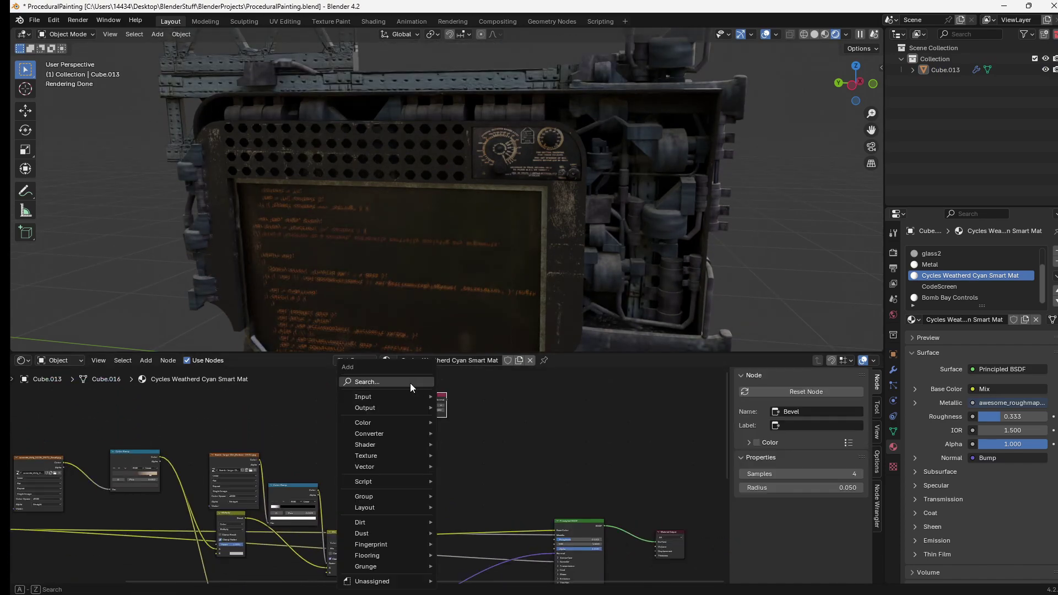
{"action": "left_click", "coordinate": [410, 383]}
{"action": "type", "text": "ge"}
{"action": "left_click", "coordinate": [458, 402]}
{"action": "left_click", "coordinate": [420, 419]}
Step: Add a Vector Math node set to Dot Product and feed it the Normal outputs of the Bevel and Geometry nodes
{"action": "scroll", "coordinate": [472, 383], "scroll_direction": "up", "scroll_amount": 9}
{"action": "type", "text": "ve"}
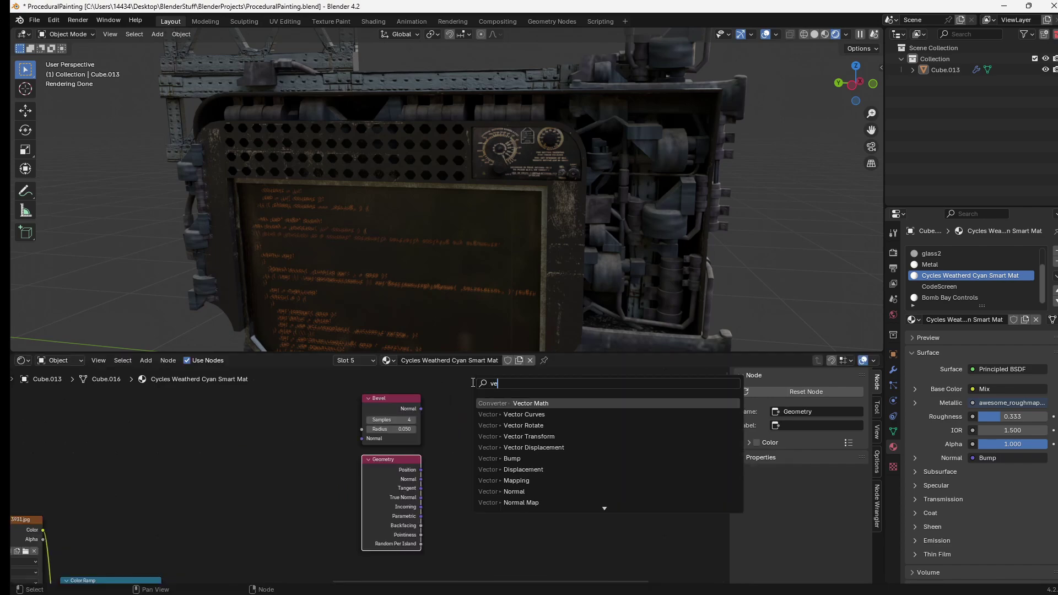
{"action": "key", "text": "Return"}
{"action": "left_click", "coordinate": [494, 432]}
{"action": "left_click", "coordinate": [492, 430]}
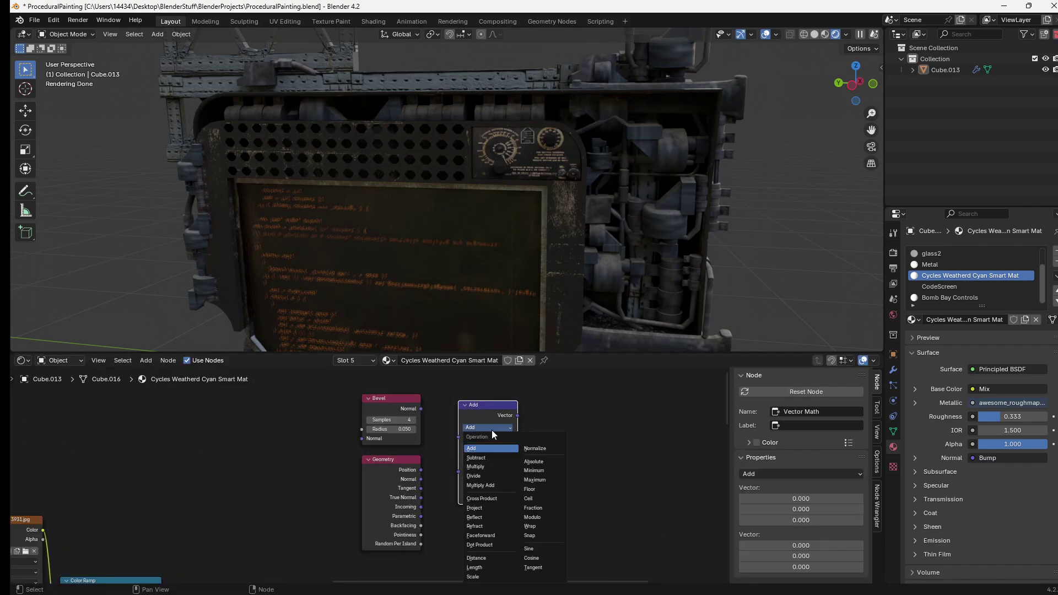
{"action": "left_click", "coordinate": [481, 503]}
{"action": "left_click_drag", "start_coordinate": [426, 488], "coordinate": [463, 479]}
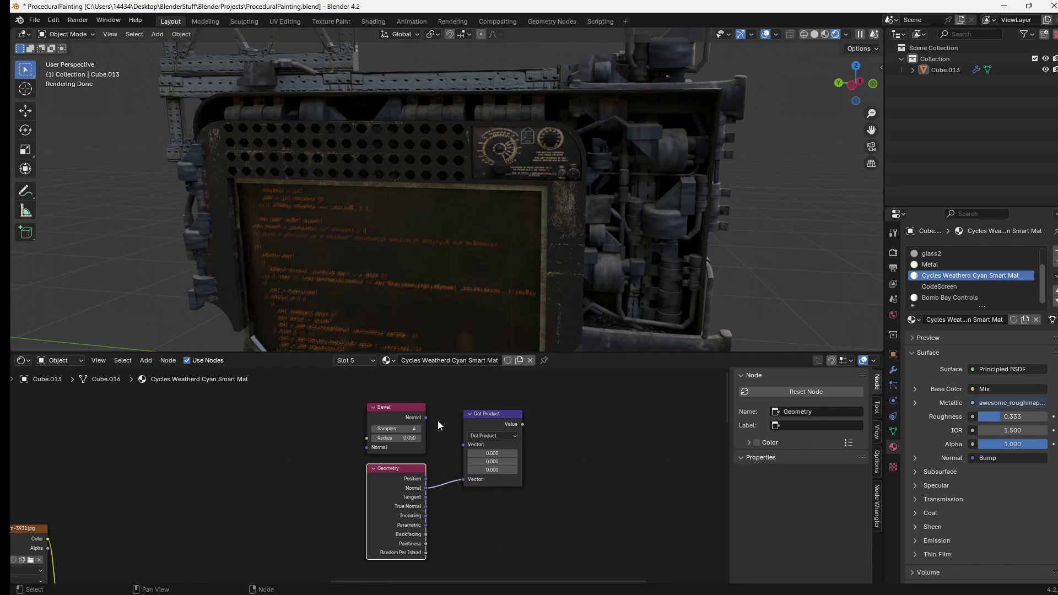
{"action": "left_click_drag", "start_coordinate": [426, 417], "coordinate": [463, 445]}
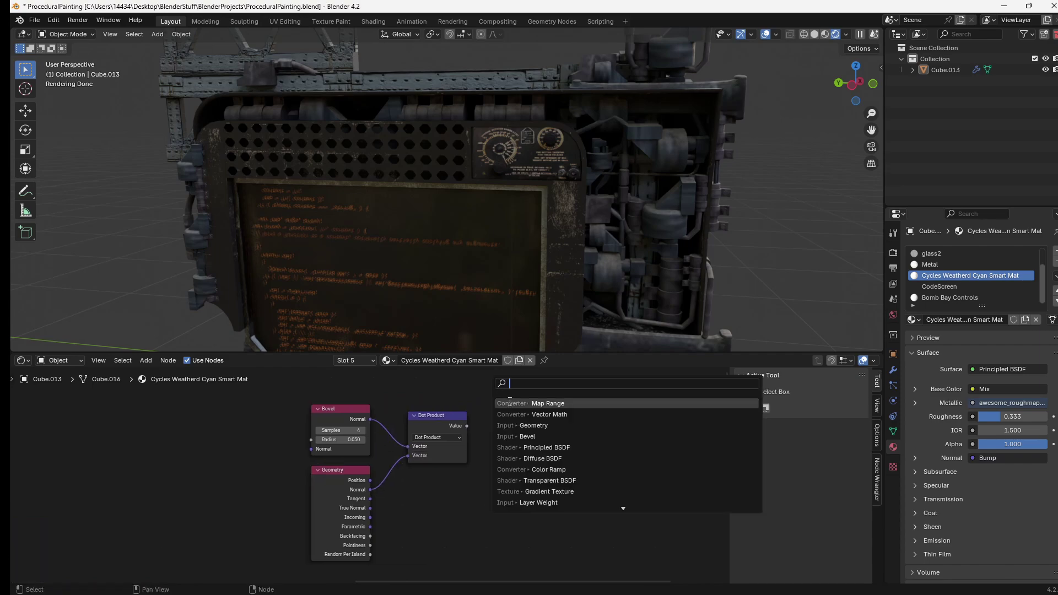
Step: Add a Map Range node fed by the Dot Product value and preview its result on the model
{"action": "left_click", "coordinate": [509, 403]}
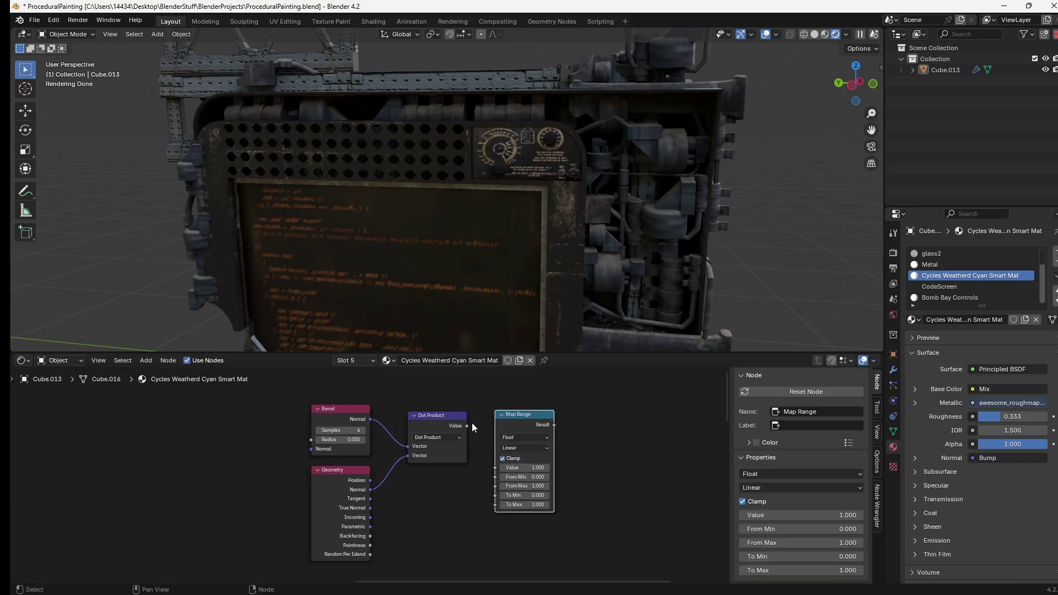
{"action": "left_click_drag", "start_coordinate": [468, 426], "coordinate": [488, 461]}
{"action": "left_click", "coordinate": [519, 427]}
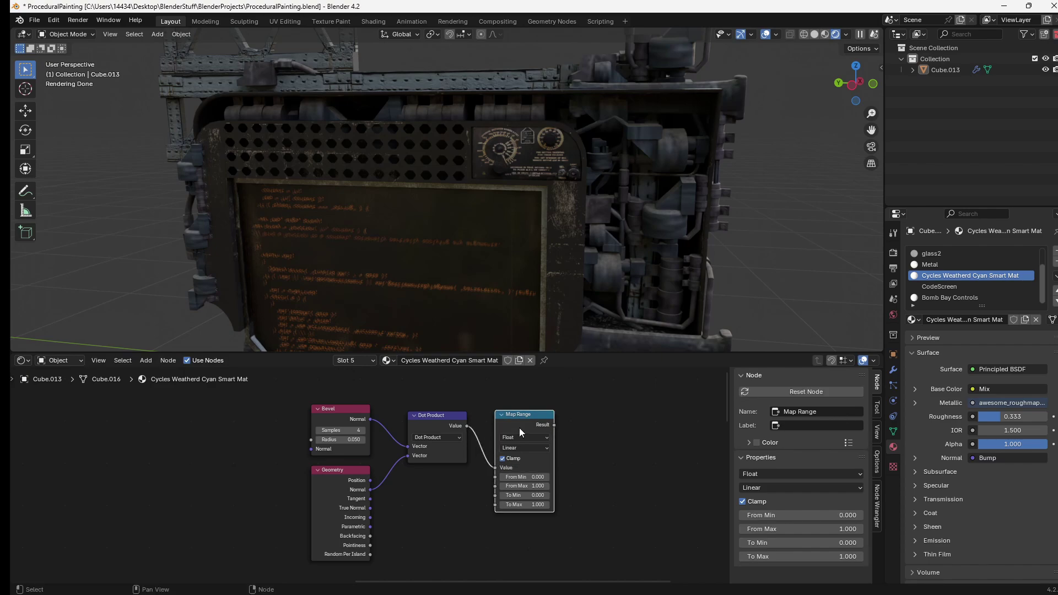
{"action": "left_click", "coordinate": [520, 428], "text": "ctrl+shift"}
Step: Invert the Map Range output by setting To Min to 1 and To Max to 0
{"action": "scroll", "coordinate": [533, 514], "scroll_direction": "up", "scroll_amount": 10}
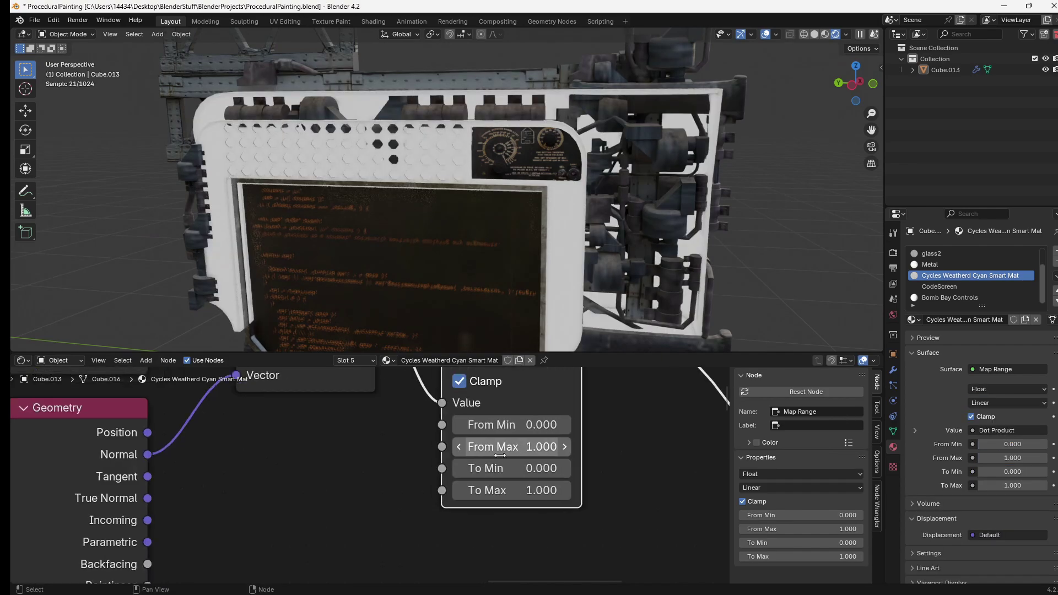
{"action": "scroll", "coordinate": [500, 455], "scroll_direction": "up", "scroll_amount": 1}
{"action": "left_click", "coordinate": [499, 468]}
{"action": "type", "text": "1"}
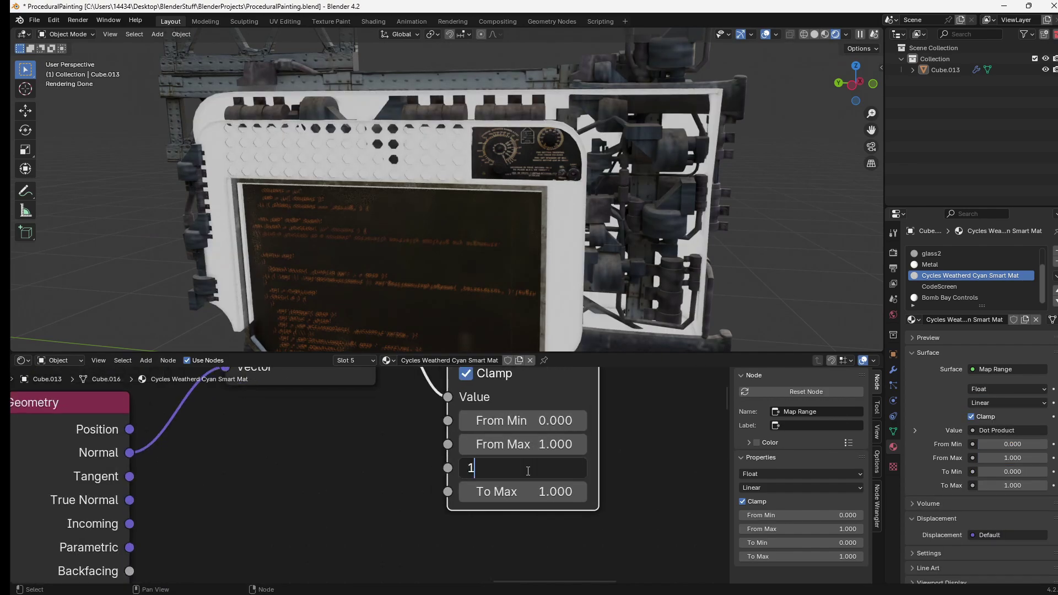
{"action": "key", "text": "Return"}
{"action": "left_click", "coordinate": [516, 494]}
{"action": "type", "text": "0"}
{"action": "key", "text": "Return"}
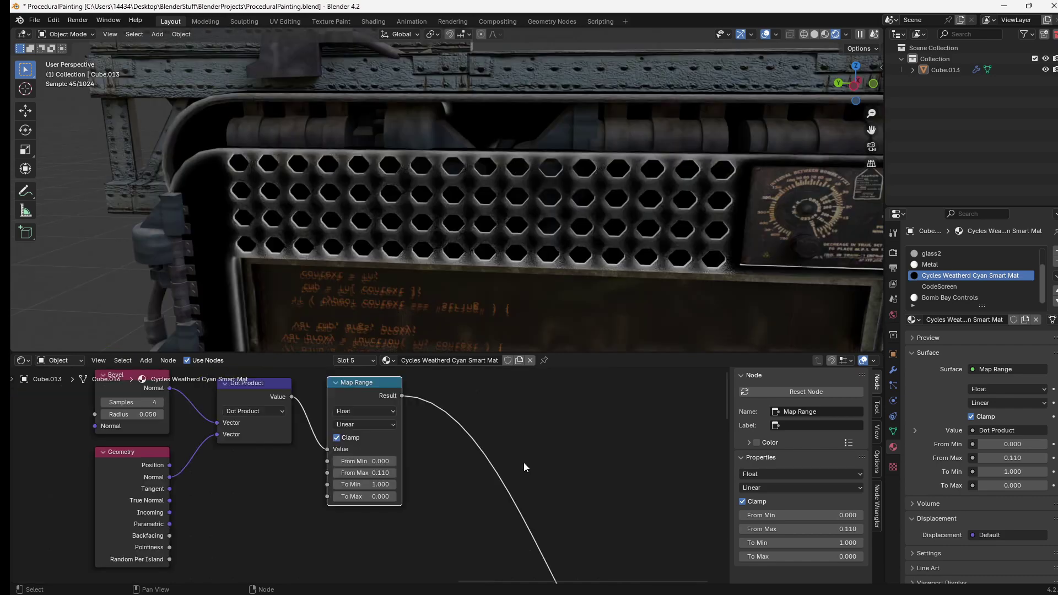
Step: Add a Mix Color node after the Map Range and connect the Map Range result to its Factor
{"action": "key", "text": "shift+a"}
{"action": "type", "text": "."}
{"action": "key", "text": "BackSpace"}
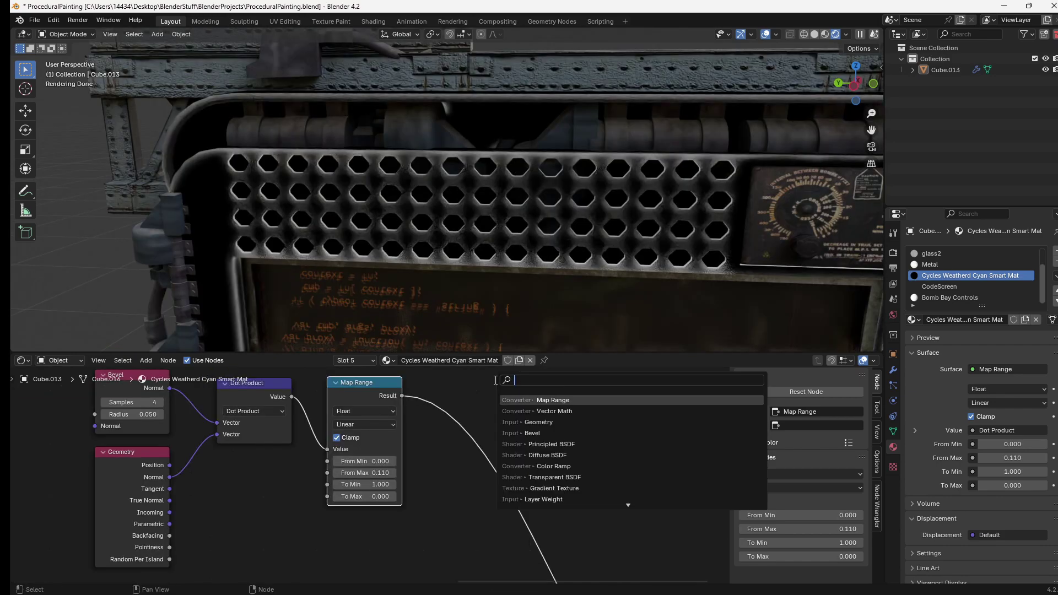
{"action": "type", "text": "mi"}
{"action": "left_click", "coordinate": [533, 411]}
{"action": "left_click", "coordinate": [483, 435]}
{"action": "middle_click_drag", "start_coordinate": [483, 506], "coordinate": [519, 481]}
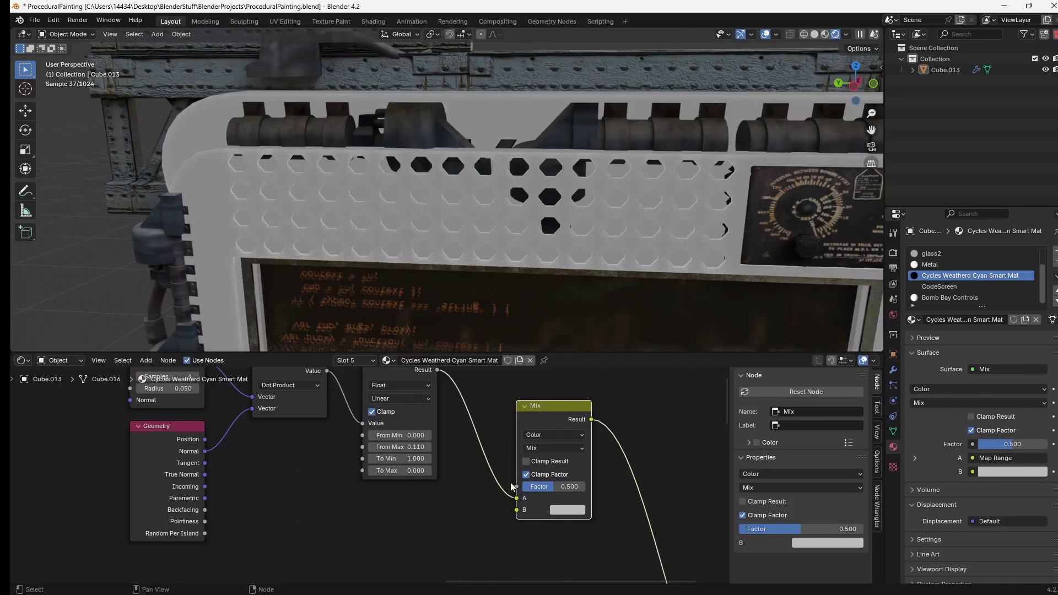
{"action": "left_click_drag", "start_coordinate": [513, 498], "coordinate": [517, 486]}
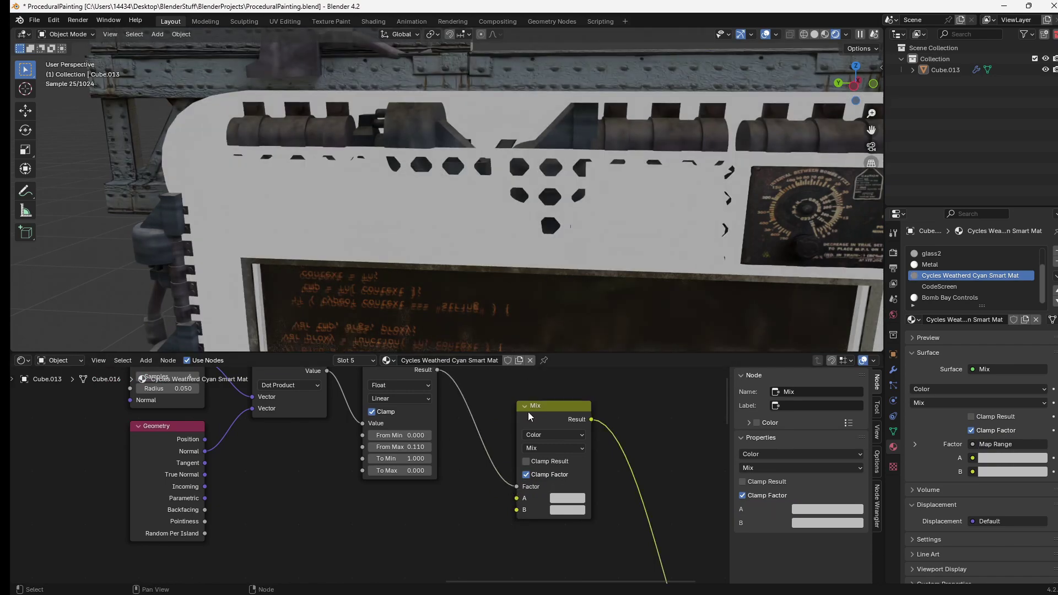
Step: Connect the result of the material's existing color Mix node to input A of the new Mix node
{"action": "scroll", "coordinate": [528, 416], "scroll_direction": "down", "scroll_amount": 9}
{"action": "middle_click_drag", "start_coordinate": [261, 490], "coordinate": [273, 462]}
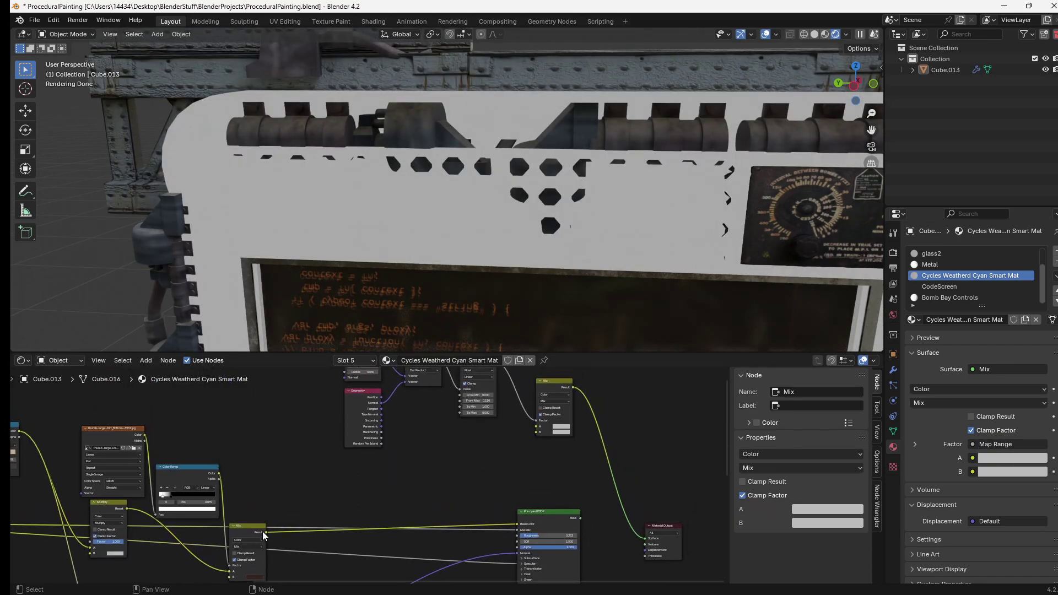
{"action": "left_click_drag", "start_coordinate": [267, 532], "coordinate": [537, 426]}
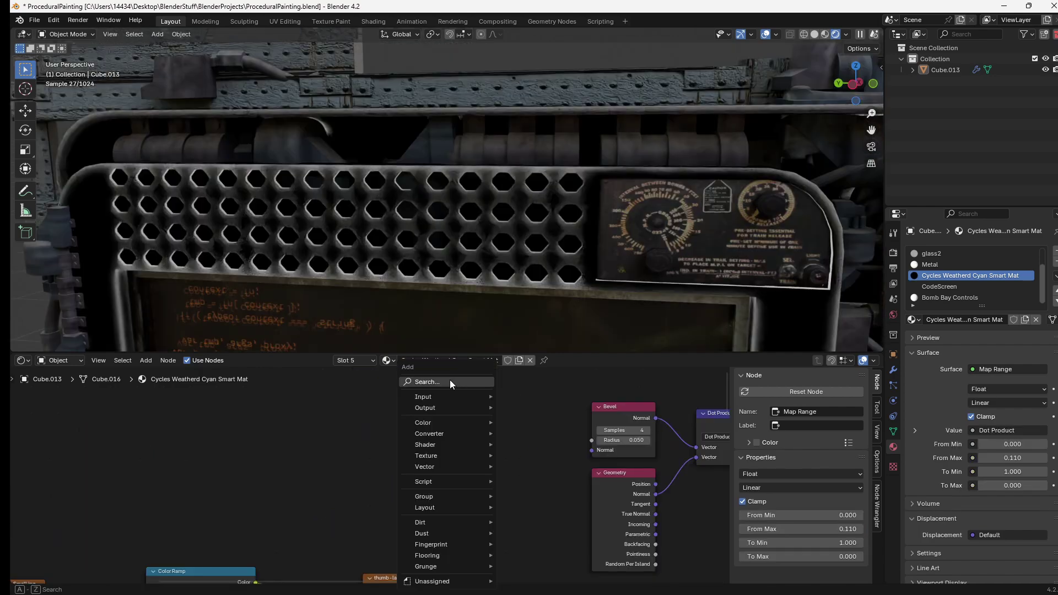
Step: Add a Math node and connect its value to the Bevel node's Radius
{"action": "left_click", "coordinate": [450, 379]}
{"action": "type", "text": "mat"}
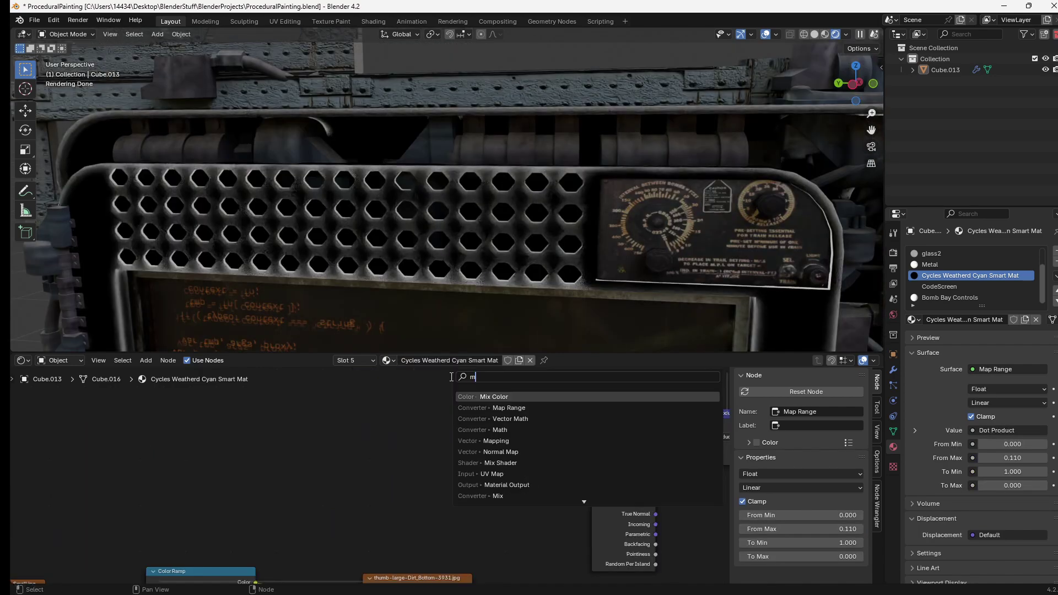
{"action": "key", "text": "Return"}
{"action": "left_click", "coordinate": [425, 414]}
{"action": "left_click_drag", "start_coordinate": [489, 431], "coordinate": [591, 440]}
{"action": "left_click", "coordinate": [438, 409]}
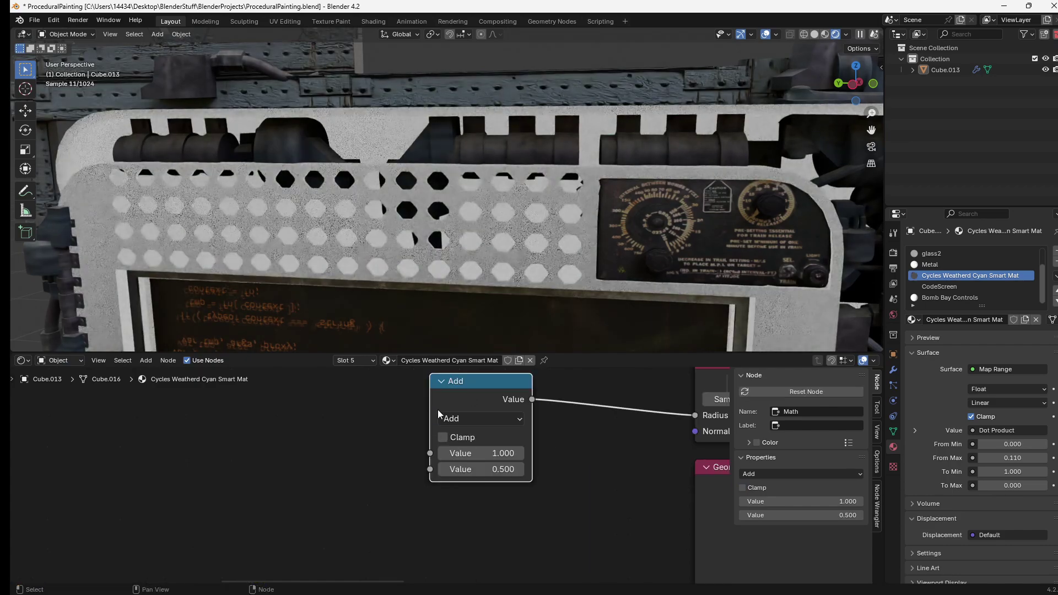
Step: Duplicate the Math node, feed the copy into the original's first value, and set both nodes to Multiply
{"action": "middle_click_drag", "start_coordinate": [465, 421], "coordinate": [527, 432]}
{"action": "key", "text": "shift+d"}
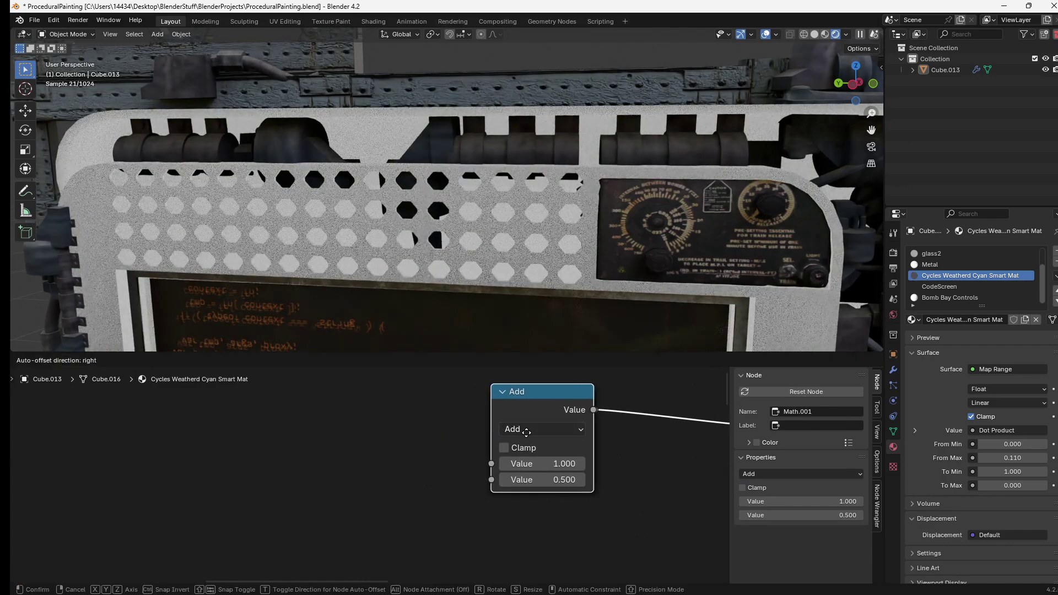
{"action": "left_click", "coordinate": [404, 411]}
{"action": "left_click_drag", "start_coordinate": [425, 408], "coordinate": [493, 464]}
{"action": "left_click", "coordinate": [544, 429]}
{"action": "left_click", "coordinate": [510, 275]}
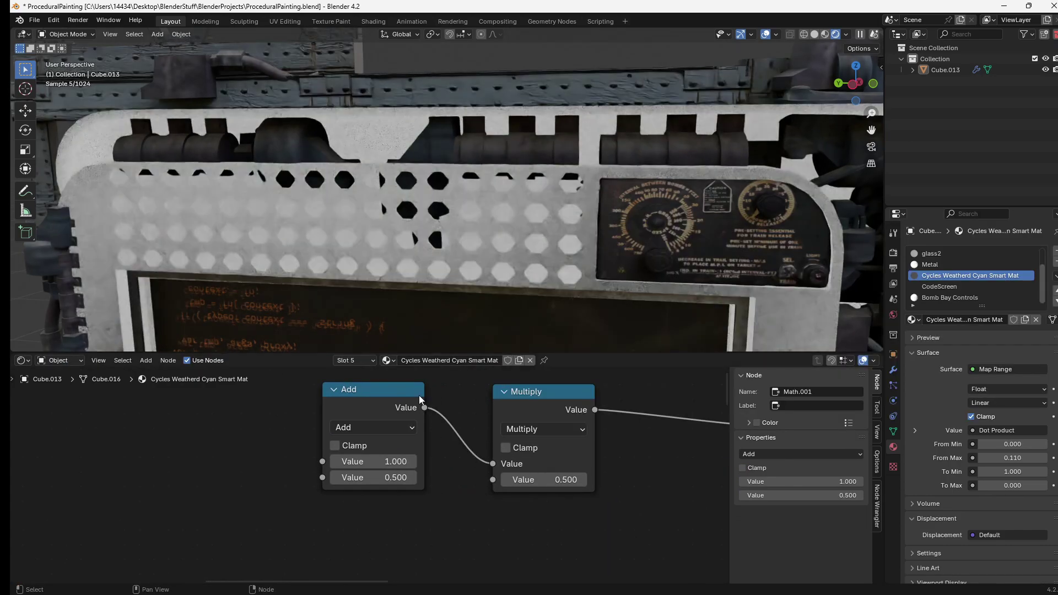
{"action": "left_click", "coordinate": [390, 425]}
{"action": "left_click", "coordinate": [345, 276]}
Step: Add a Noise Texture with its Fac feeding the first Multiply node and set its scale to 31.5
{"action": "key", "text": "shift+a"}
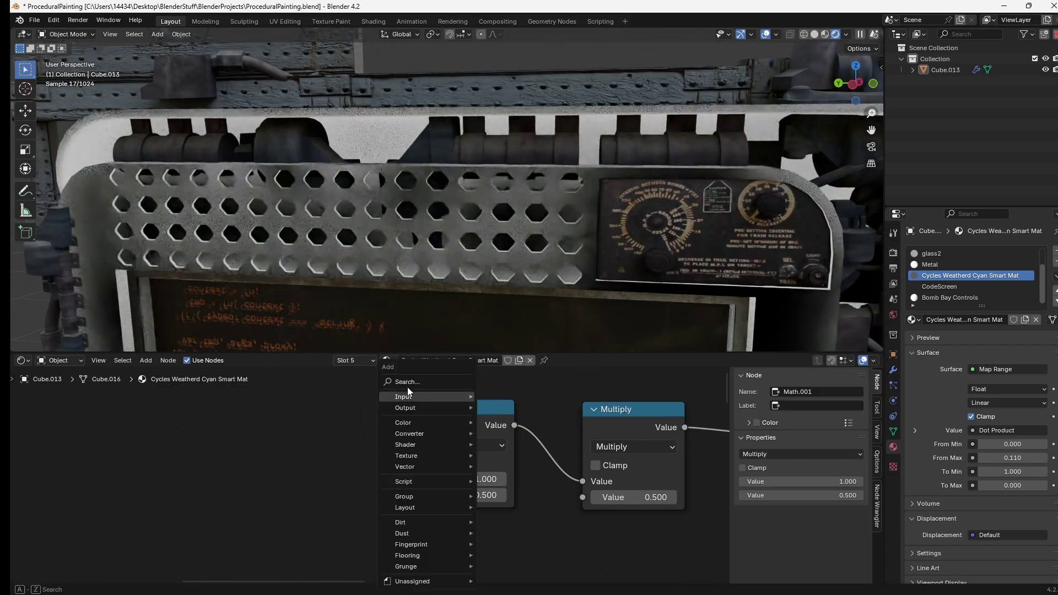
{"action": "type", "text": "noi"}
{"action": "left_click", "coordinate": [442, 398]}
{"action": "left_click", "coordinate": [215, 400]}
{"action": "left_click_drag", "start_coordinate": [315, 424], "coordinate": [435, 495]}
{"action": "left_click_drag", "start_coordinate": [264, 527], "coordinate": [418, 527]}
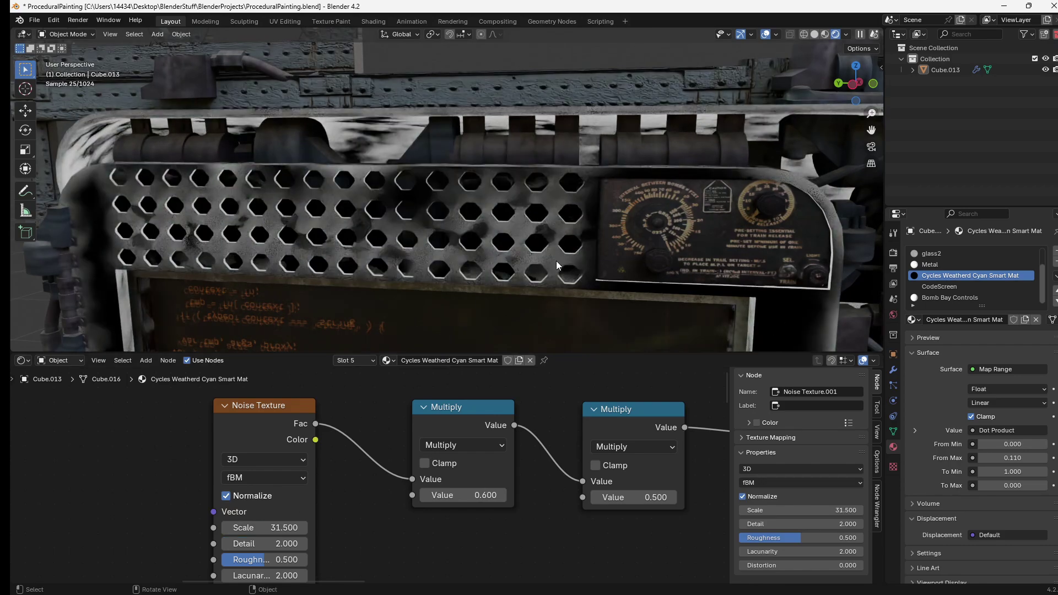
Step: Set the value of the Multiply node feeding the Bevel radius to 0.09 and adjust the value of the Multiply after the noise
{"action": "scroll", "coordinate": [494, 209], "scroll_direction": "down", "scroll_amount": 6}
{"action": "scroll", "coordinate": [494, 208], "scroll_direction": "up", "scroll_amount": 8}
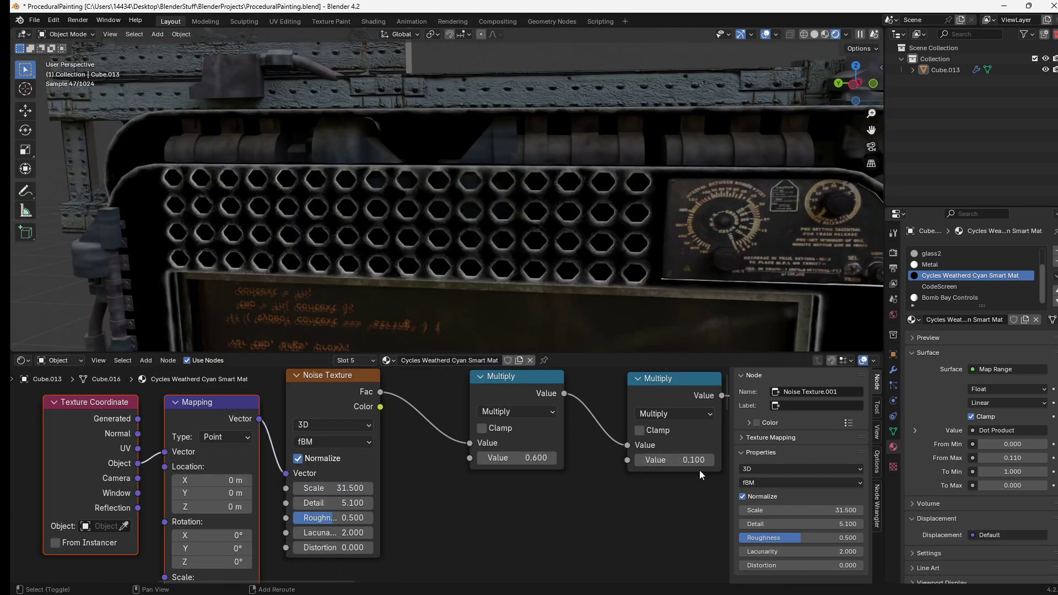
{"action": "mouse_move", "coordinate": [694, 460]}
{"action": "left_mouse_down"}
{"action": "mouse_move", "coordinate": [766, 460]}
{"action": "mouse_move", "coordinate": [692, 460]}
{"action": "left_mouse_up"}
{"action": "mouse_move", "coordinate": [518, 457]}
{"action": "left_mouse_down"}
{"action": "mouse_move", "coordinate": [572, 458]}
{"action": "mouse_move", "coordinate": [508, 458]}
{"action": "mouse_move", "coordinate": [529, 458]}
{"action": "left_mouse_up"}
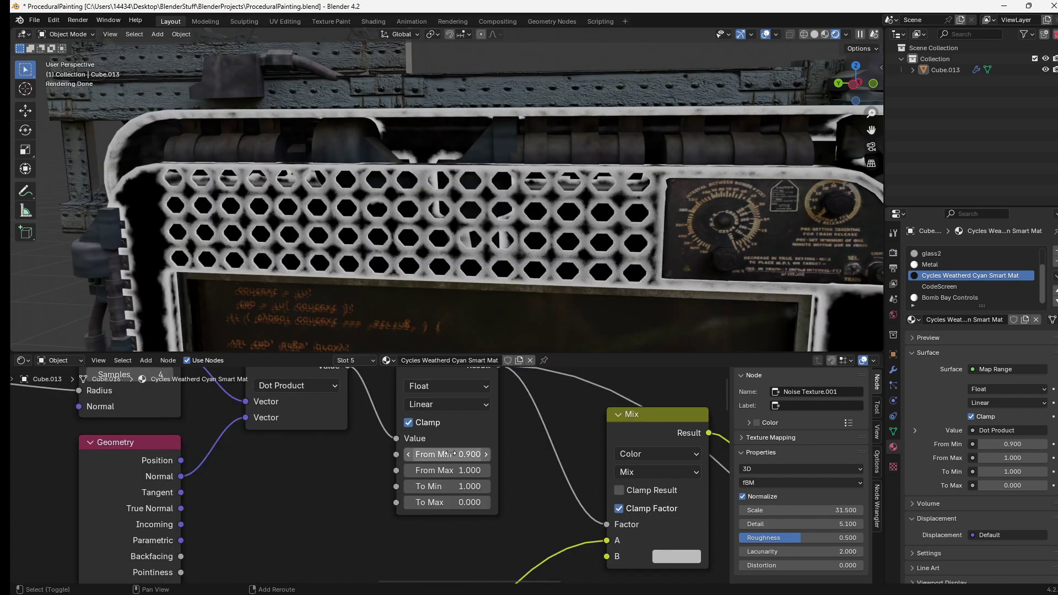
Step: Set the Map Range node's From Min to 0.98 and the Noise Texture's scale to 39.1
{"action": "mouse_move", "coordinate": [447, 454]}
{"action": "left_mouse_down"}
{"action": "mouse_move", "coordinate": [477, 454]}
{"action": "mouse_move", "coordinate": [465, 454]}
{"action": "left_mouse_up"}
{"action": "scroll", "coordinate": [441, 457], "scroll_direction": "down", "scroll_amount": 4}
{"action": "middle_click_drag", "start_coordinate": [66, 452], "coordinate": [593, 465]}
{"action": "scroll", "coordinate": [477, 470], "scroll_direction": "down", "scroll_amount": 3}
{"action": "scroll", "coordinate": [441, 470], "scroll_direction": "up", "scroll_amount": 4}
{"action": "scroll", "coordinate": [422, 469], "scroll_direction": "up", "scroll_amount": 1}
{"action": "left_click_drag", "start_coordinate": [421, 466], "coordinate": [463, 466]}
Step: Set the Multiply after the noise to 0.34 and reduce the value of the Multiply feeding the Bevel radius
{"action": "middle_click_drag", "start_coordinate": [577, 450], "coordinate": [437, 464]}
{"action": "scroll", "coordinate": [437, 465], "scroll_direction": "up", "scroll_amount": 3}
{"action": "left_click_drag", "start_coordinate": [485, 447], "coordinate": [467, 447], "text": "shift"}
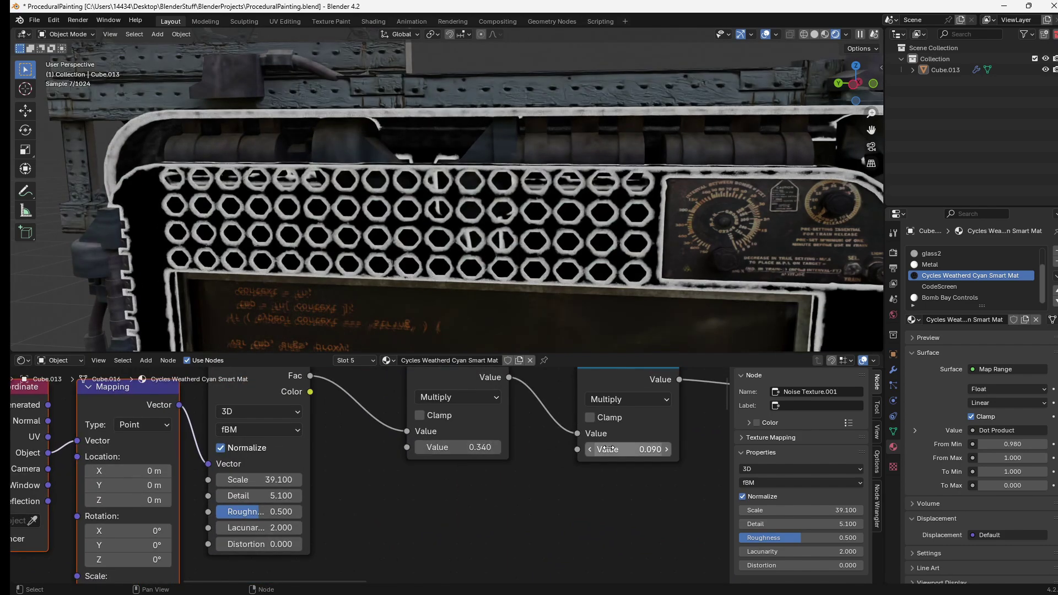
{"action": "left_click_drag", "start_coordinate": [628, 449], "coordinate": [626, 449]}
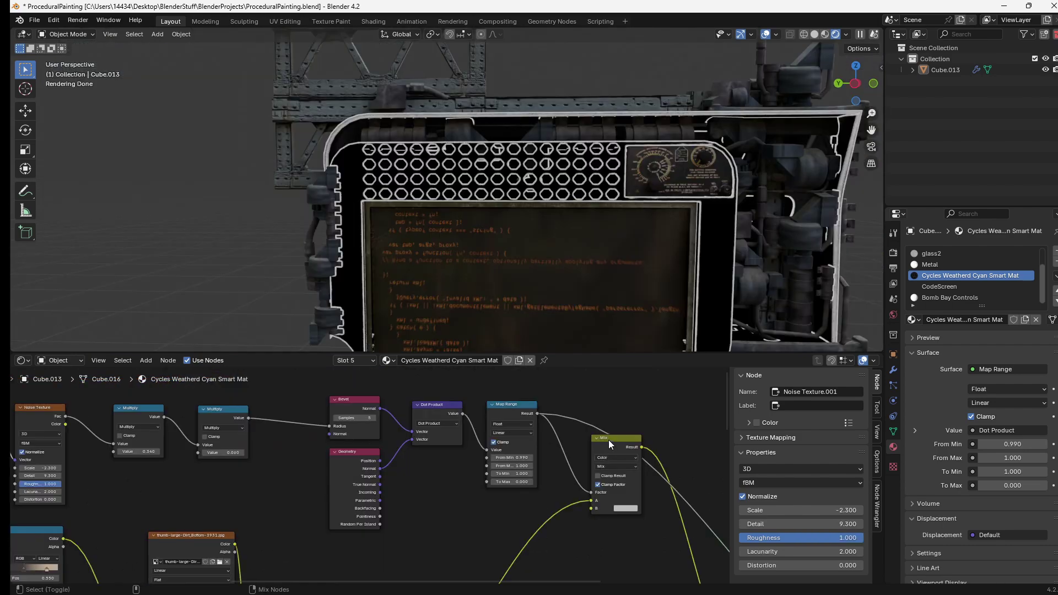
Step: Move the new Mix node away from the Map Range and preview its result on the monitor casing
{"action": "left_click", "coordinate": [610, 440]}
{"action": "left_click_drag", "start_coordinate": [610, 440], "coordinate": [669, 467]}
{"action": "middle_click_drag", "start_coordinate": [622, 457], "coordinate": [505, 455]}
{"action": "scroll", "coordinate": [504, 459], "scroll_direction": "up", "scroll_amount": 5}
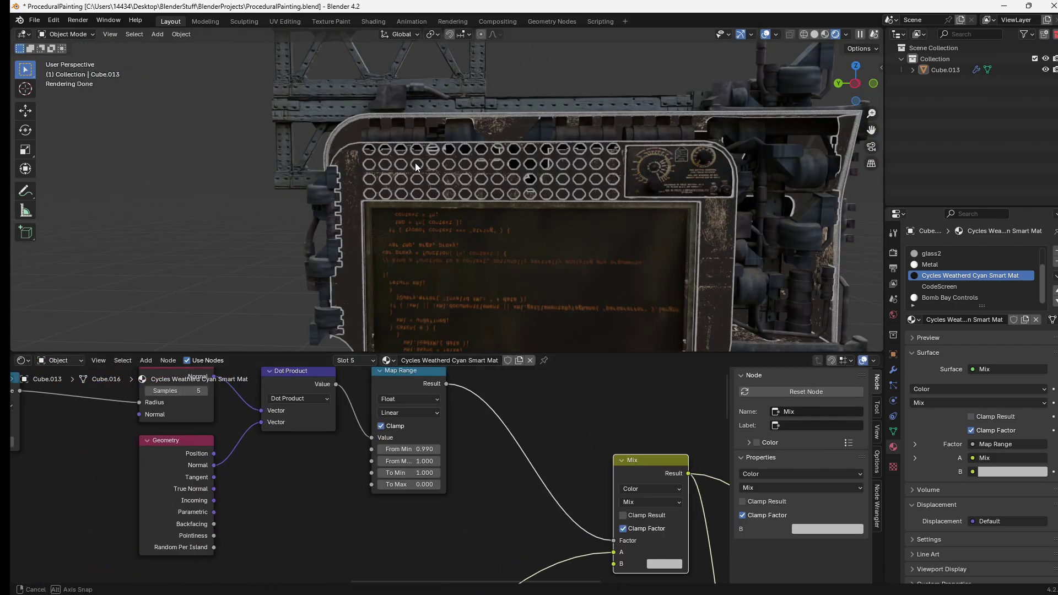
{"action": "middle_click_drag", "start_coordinate": [415, 163], "coordinate": [425, 160], "text": "shift"}
{"action": "scroll", "coordinate": [578, 462], "scroll_direction": "down", "scroll_amount": 2}
{"action": "middle_click_drag", "start_coordinate": [578, 462], "coordinate": [507, 433]}
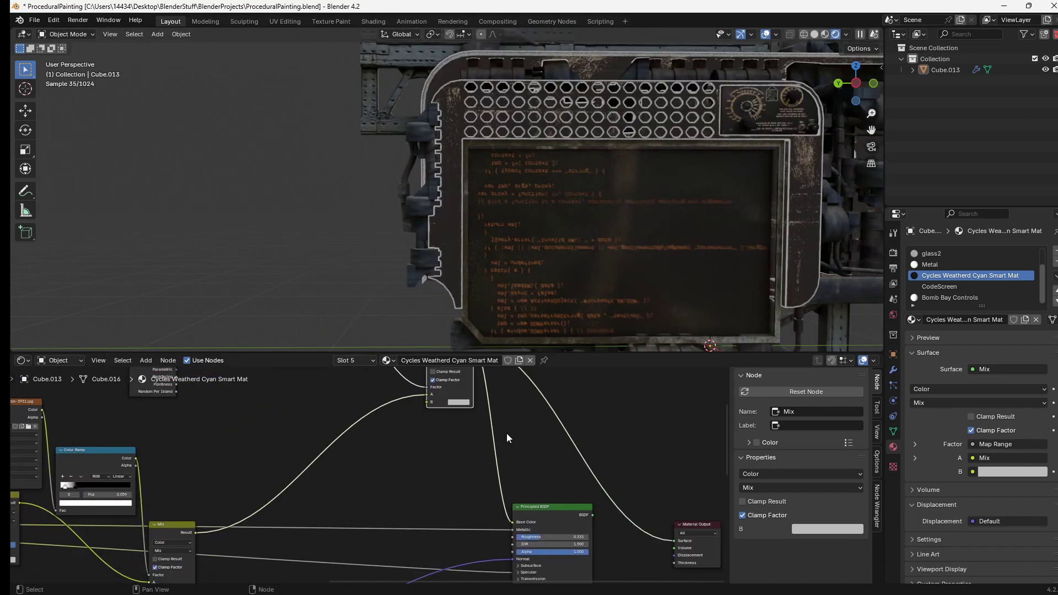
Step: Restore the Principled BSDF as the surface output, reposition the Mix node and feed the metal_rust_2226_2726_Small.jpg texture into its B input
{"action": "left_click", "coordinate": [557, 511], "text": "ctrl+shift"}
{"action": "middle_click_drag", "start_coordinate": [516, 208], "coordinate": [494, 207]}
{"action": "middle_click_drag", "start_coordinate": [414, 434], "coordinate": [433, 479]}
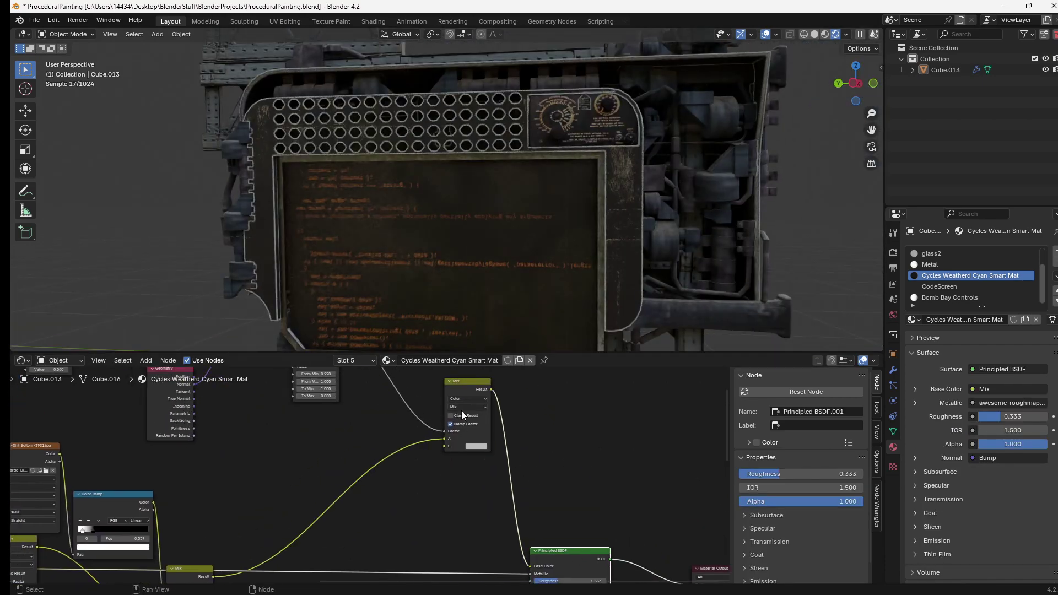
{"action": "left_click_drag", "start_coordinate": [464, 390], "coordinate": [529, 383]}
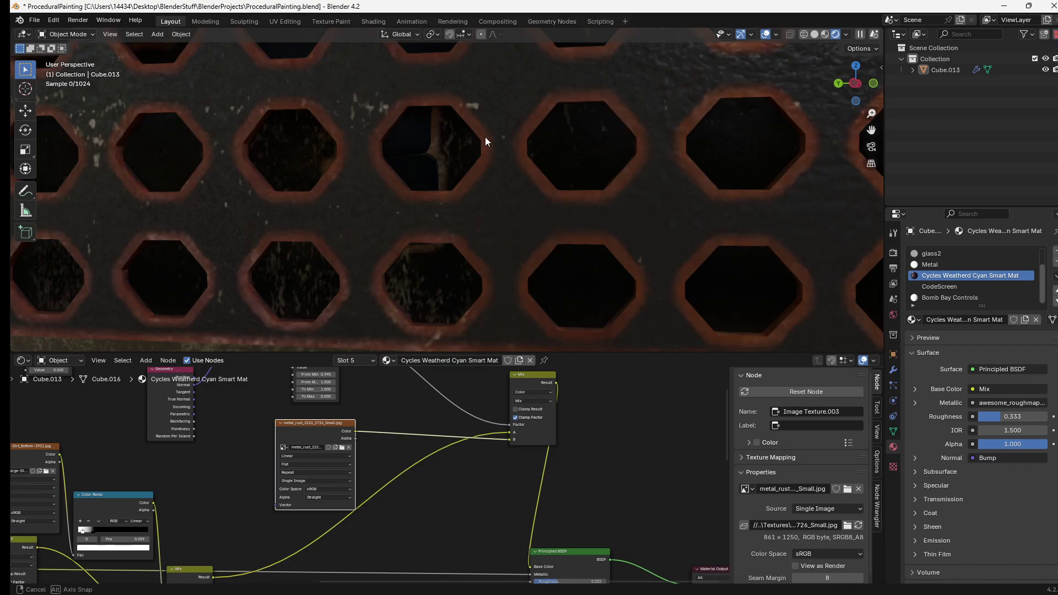
Step: Examine the rust-textured edge wear on the hexagonal grille and casing from close up and from several angles
{"action": "scroll", "coordinate": [484, 137], "scroll_direction": "down", "scroll_amount": 10}
{"action": "middle_click_drag", "start_coordinate": [682, 164], "coordinate": [645, 164]}
{"action": "middle_click_drag", "start_coordinate": [396, 207], "coordinate": [534, 202]}
{"action": "scroll", "coordinate": [534, 201], "scroll_direction": "up", "scroll_amount": 5}
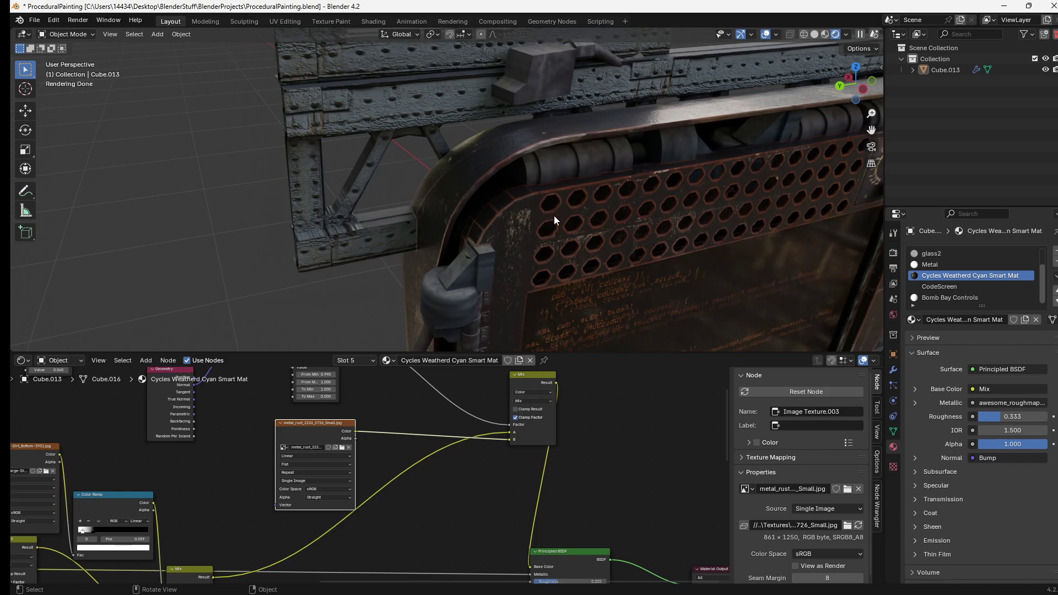
{"action": "middle_click_drag", "start_coordinate": [660, 236], "coordinate": [598, 223]}
{"action": "scroll", "coordinate": [627, 229], "scroll_direction": "down", "scroll_amount": 2}
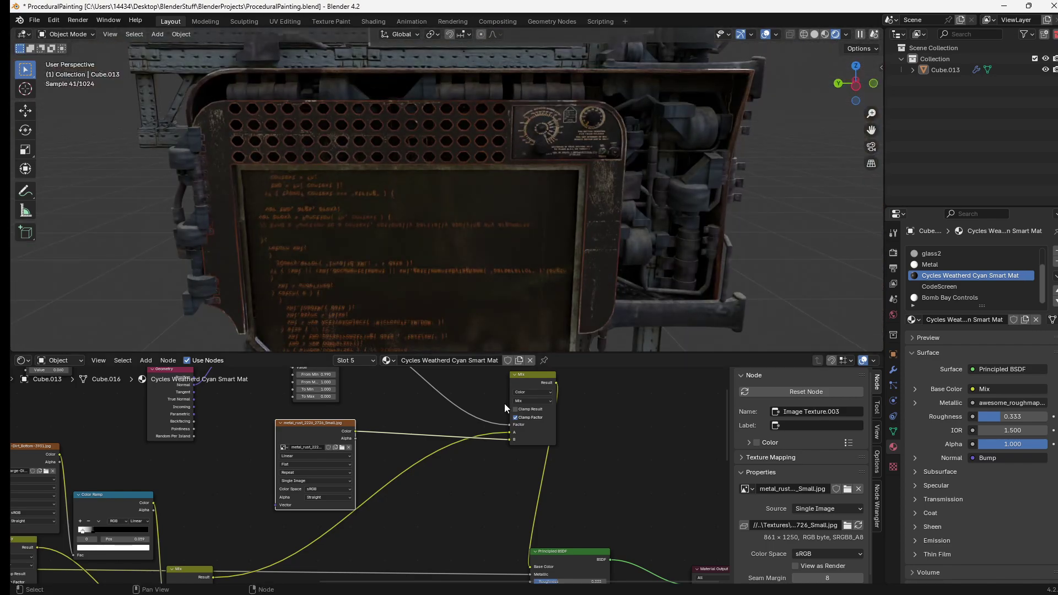
{"action": "middle_click_drag", "start_coordinate": [417, 235], "coordinate": [439, 247], "text": "shift"}
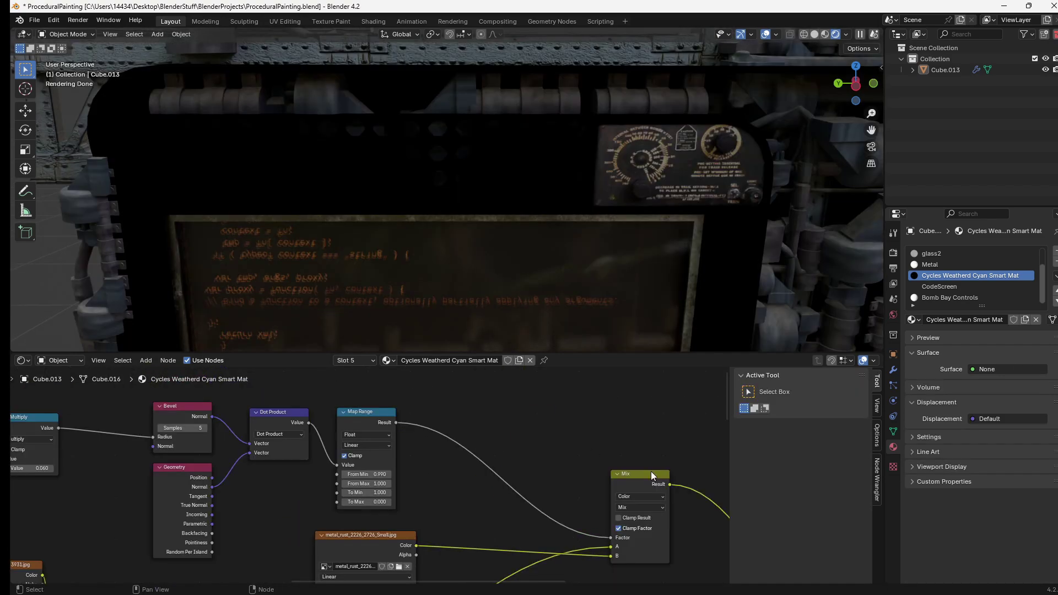
Step: Preview the rust Mix node and insert a duplicate of it between the Map Range result and the Mix's Factor
{"action": "middle_click_drag", "start_coordinate": [650, 471], "coordinate": [630, 457]}
{"action": "left_click", "coordinate": [619, 460], "text": "ctrl+shift"}
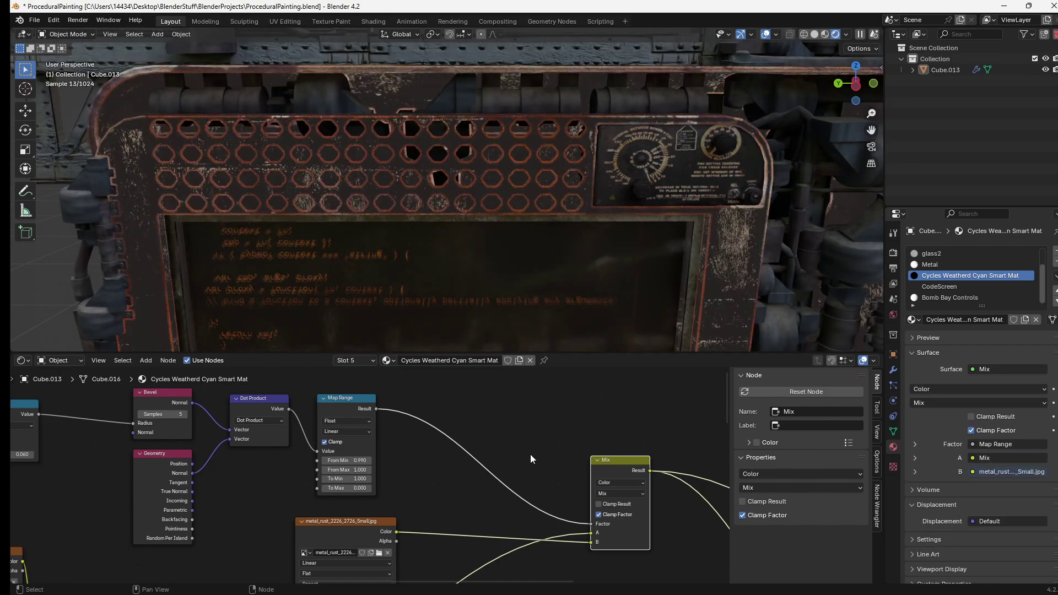
{"action": "key", "text": "shift+d"}
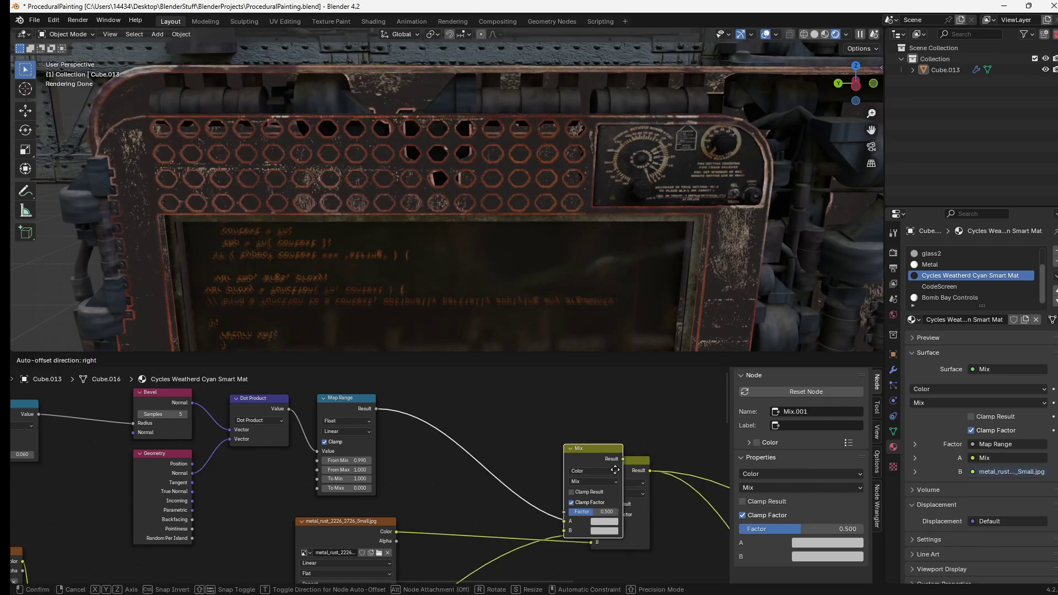
{"action": "left_click", "coordinate": [491, 437]}
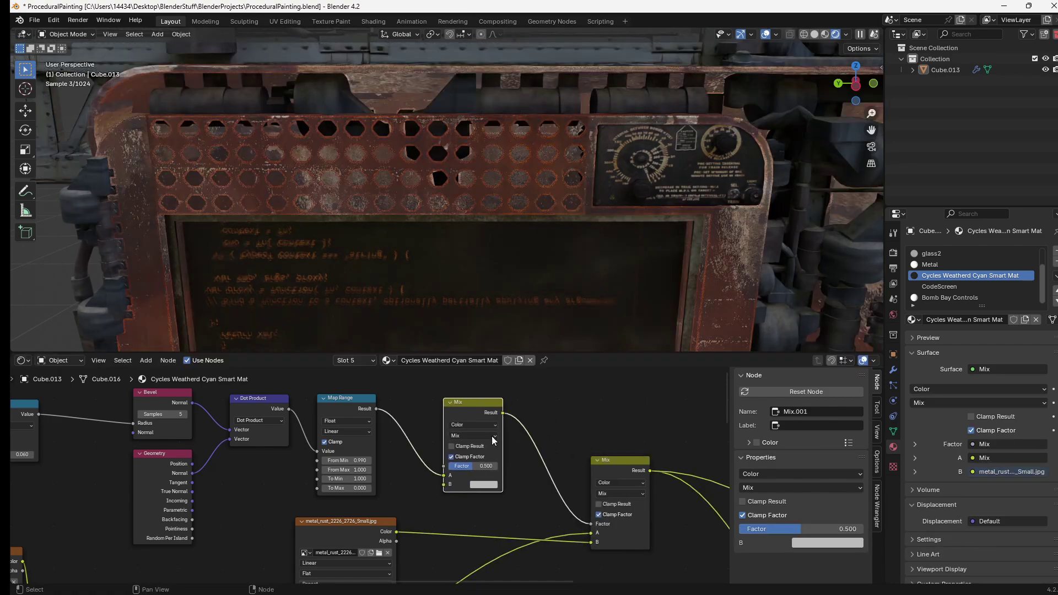
Step: Set the duplicated Mix node's blending mode to Multiply, its Factor to 1.000 and its B color to black
{"action": "left_click", "coordinate": [595, 465]}
{"action": "scroll", "coordinate": [409, 439], "scroll_direction": "up", "scroll_amount": 3}
{"action": "left_click", "coordinate": [456, 436]}
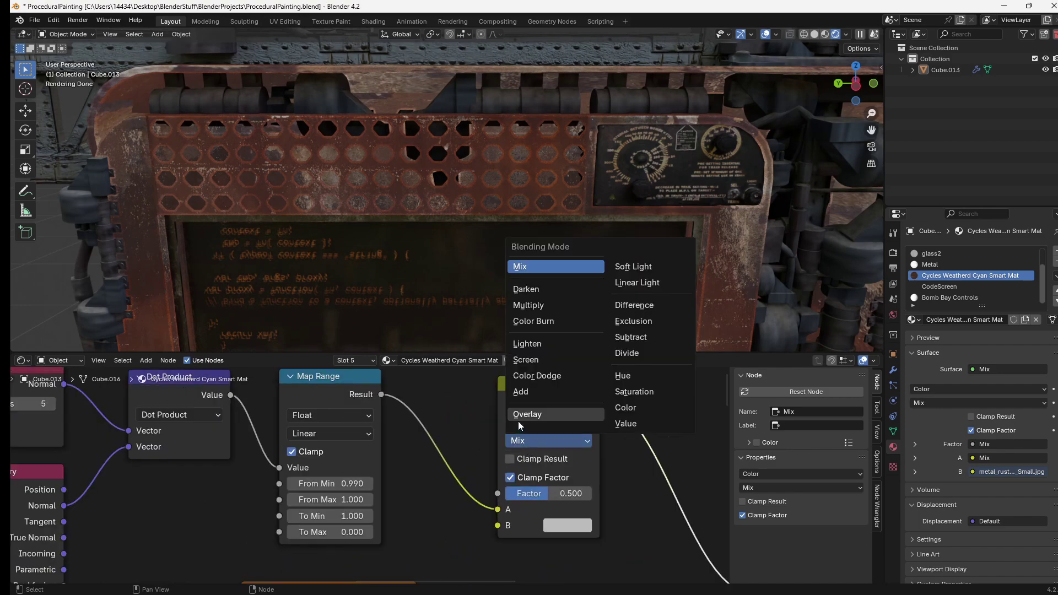
{"action": "left_click", "coordinate": [536, 307]}
{"action": "middle_click_drag", "start_coordinate": [574, 469], "coordinate": [517, 451]}
{"action": "scroll", "coordinate": [515, 458], "scroll_direction": "up", "scroll_amount": 1}
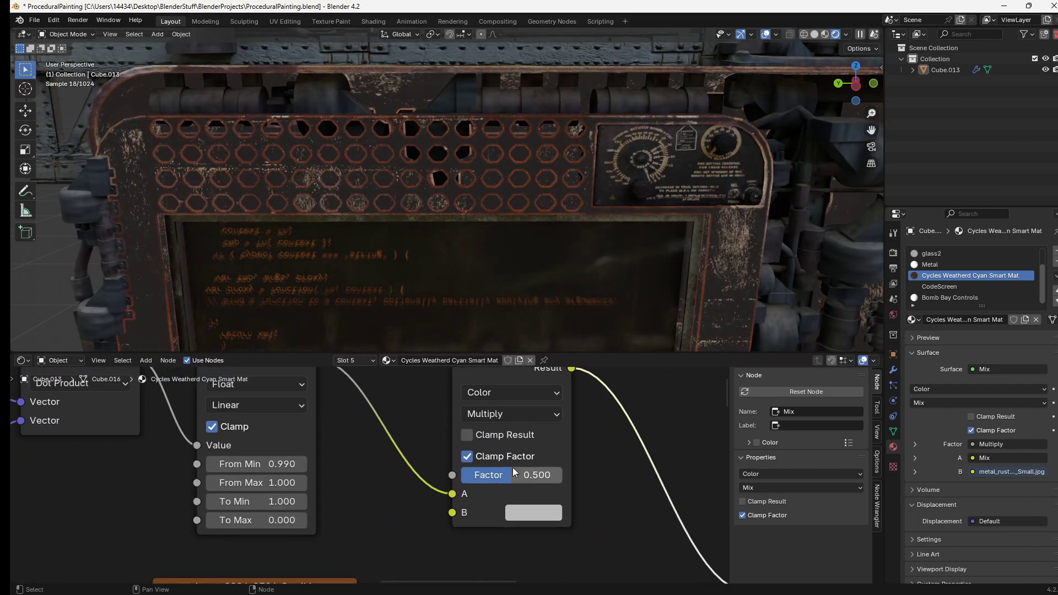
{"action": "left_click", "coordinate": [529, 512]}
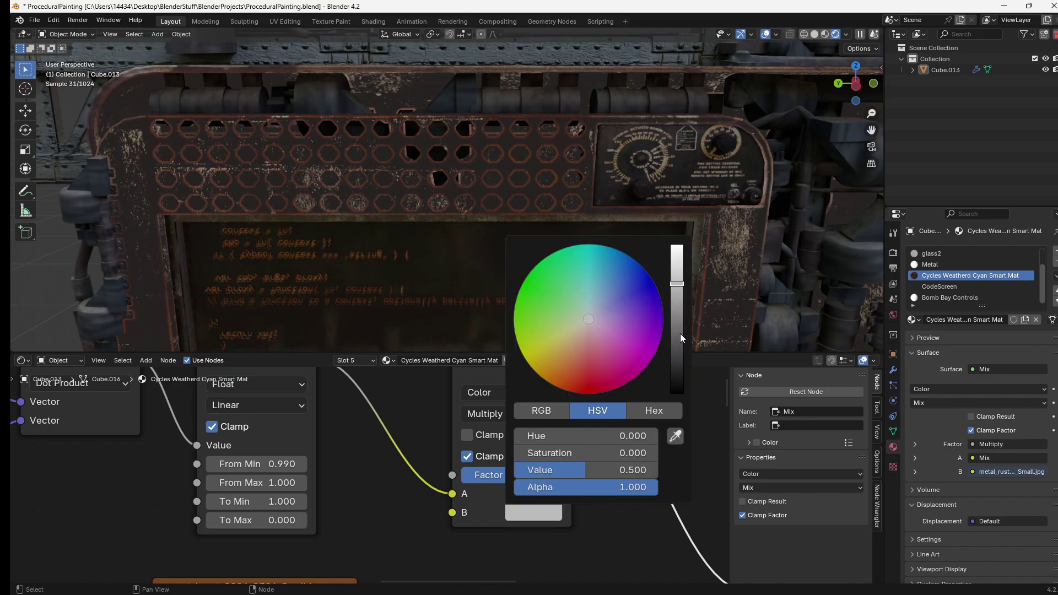
{"action": "left_click_drag", "start_coordinate": [679, 332], "coordinate": [677, 394]}
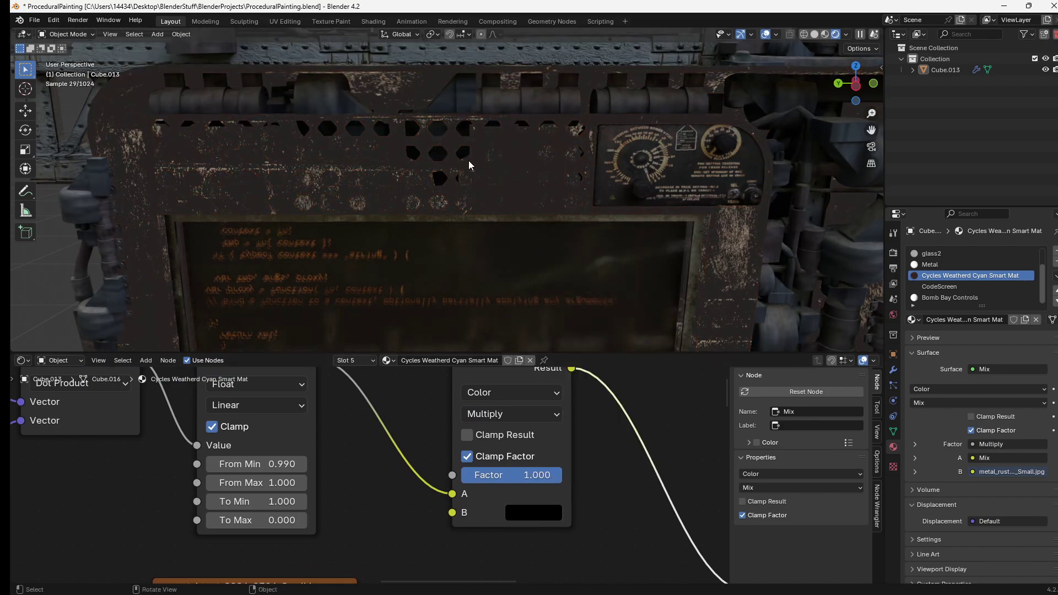
Step: Preview the Multiply node, set its B color to white and compare the edge mask with the rust Mix result
{"action": "middle_click_drag", "start_coordinate": [468, 160], "coordinate": [484, 260]}
{"action": "middle_click_drag", "start_coordinate": [493, 399], "coordinate": [487, 453]}
{"action": "left_click", "coordinate": [487, 406], "text": "ctrl+shift"}
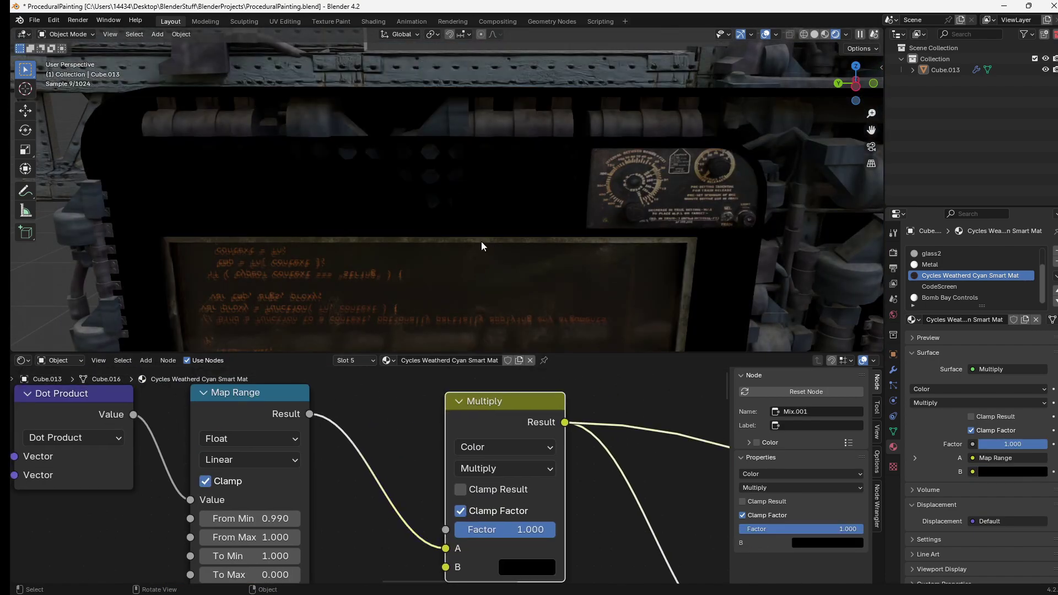
{"action": "left_click", "coordinate": [526, 567]}
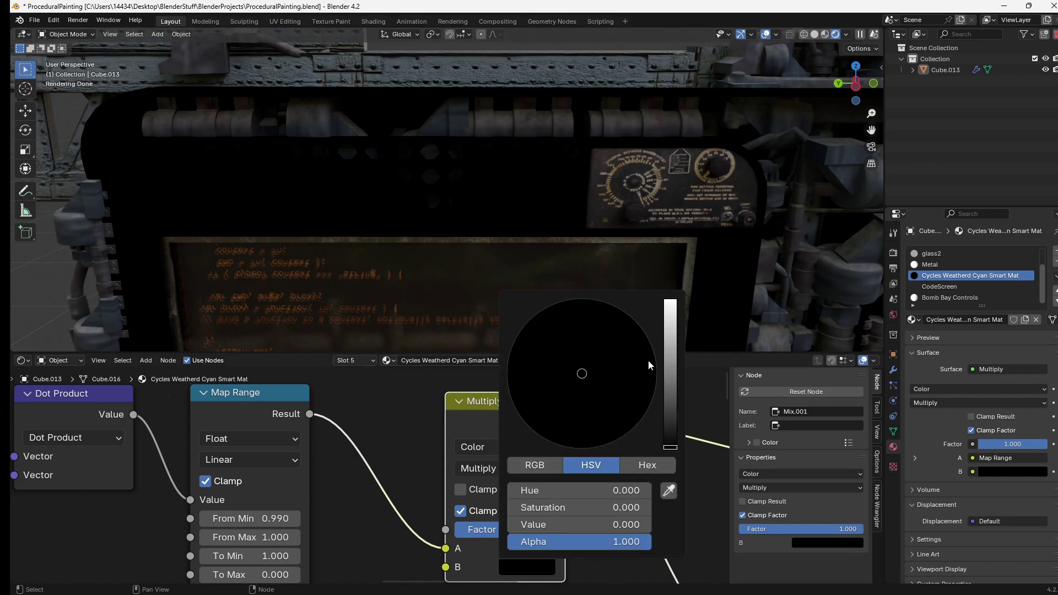
{"action": "left_click_drag", "start_coordinate": [667, 384], "coordinate": [670, 303]}
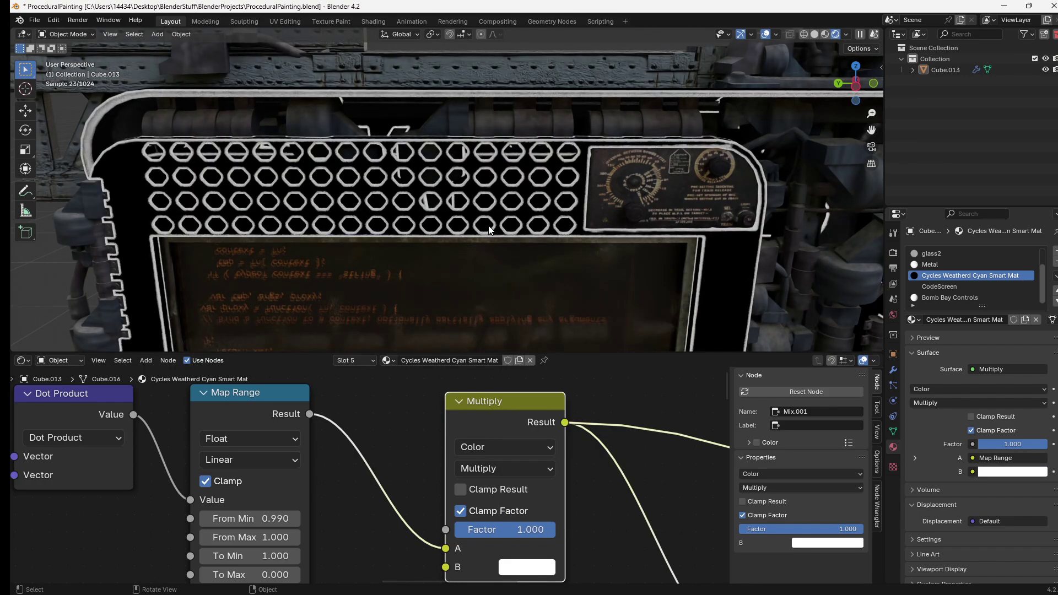
{"action": "scroll", "coordinate": [575, 468], "scroll_direction": "down", "scroll_amount": 3}
{"action": "left_click", "coordinate": [599, 481], "text": "ctrl+shift"}
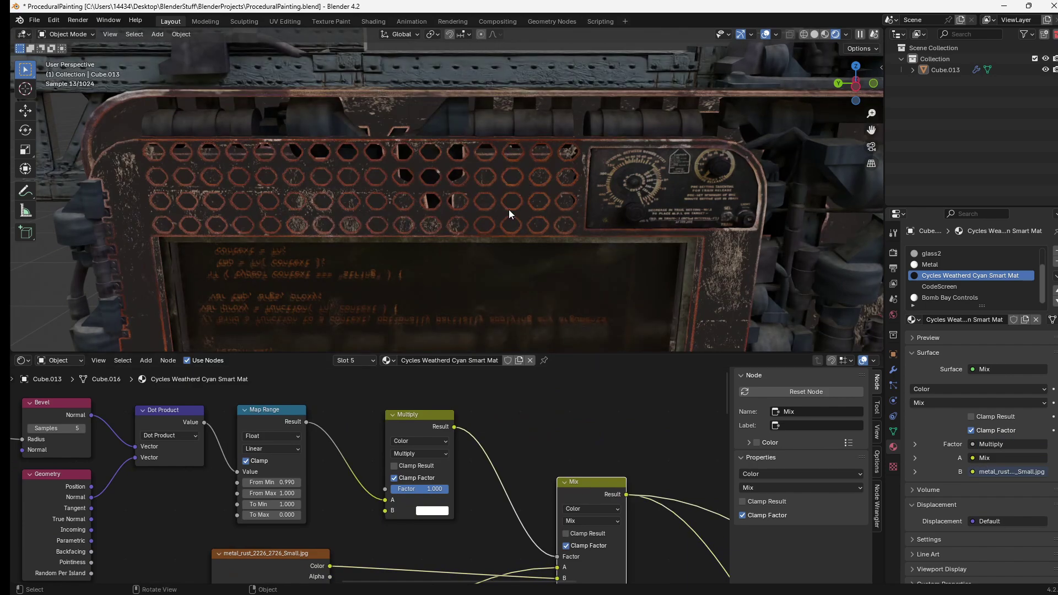
{"action": "left_click", "coordinate": [437, 422], "text": "ctrl+shift"}
Step: Duplicate the metal rust Image Texture node and place the copy in the empty space above the node chain
{"action": "scroll", "coordinate": [518, 451], "scroll_direction": "down", "scroll_amount": 3}
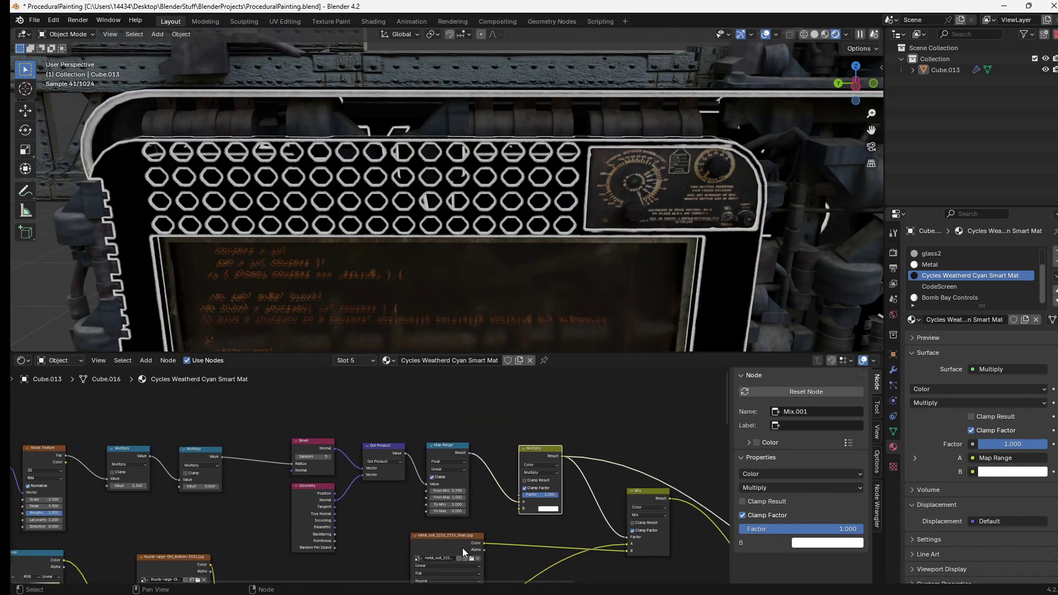
{"action": "left_click", "coordinate": [462, 548]}
{"action": "key", "text": "shift+d"}
{"action": "left_click", "coordinate": [426, 379]}
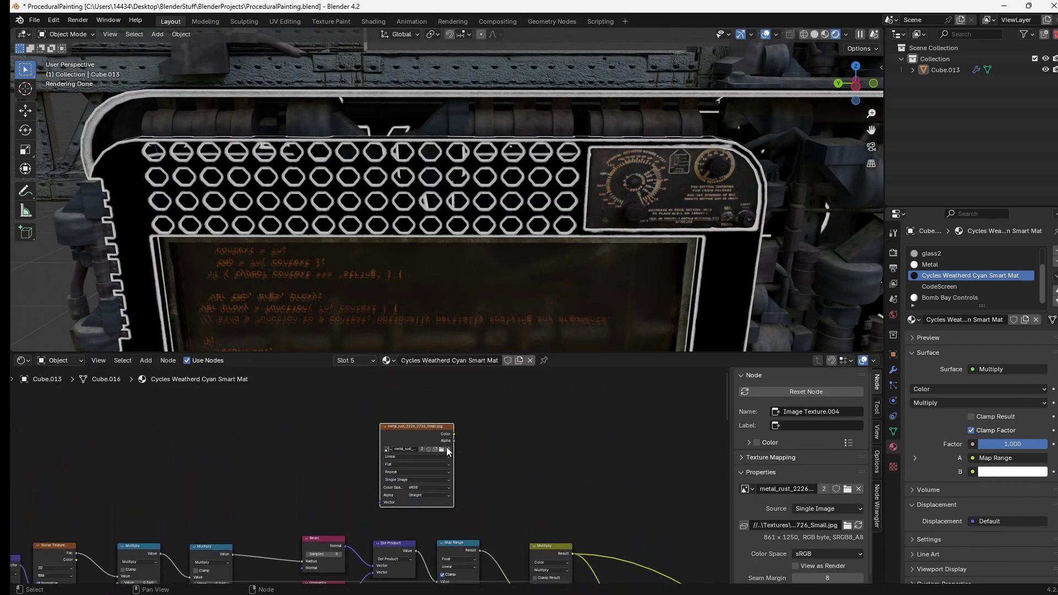
Step: Replace the copy's image with a new blank 1024 × 1024 px image named Mask and connect its Color to the Multiply's B
{"action": "left_click", "coordinate": [447, 449]}
{"action": "scroll", "coordinate": [400, 454], "scroll_direction": "up", "scroll_amount": 4}
{"action": "left_click", "coordinate": [431, 442]}
{"action": "left_click", "coordinate": [456, 445]}
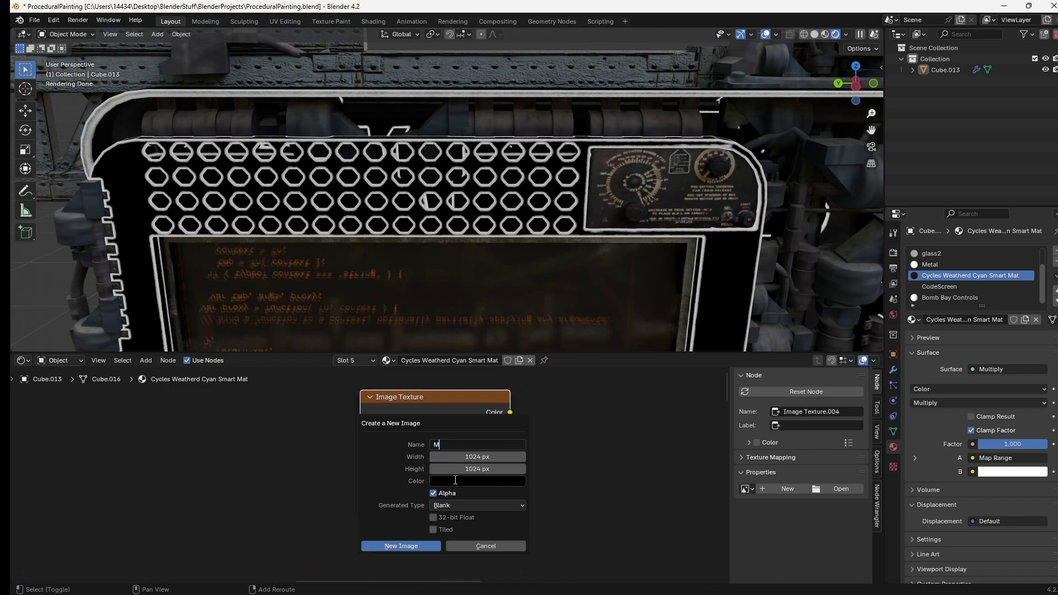
{"action": "key", "text": "Return"}
{"action": "scroll", "coordinate": [468, 449], "scroll_direction": "down", "scroll_amount": 2}
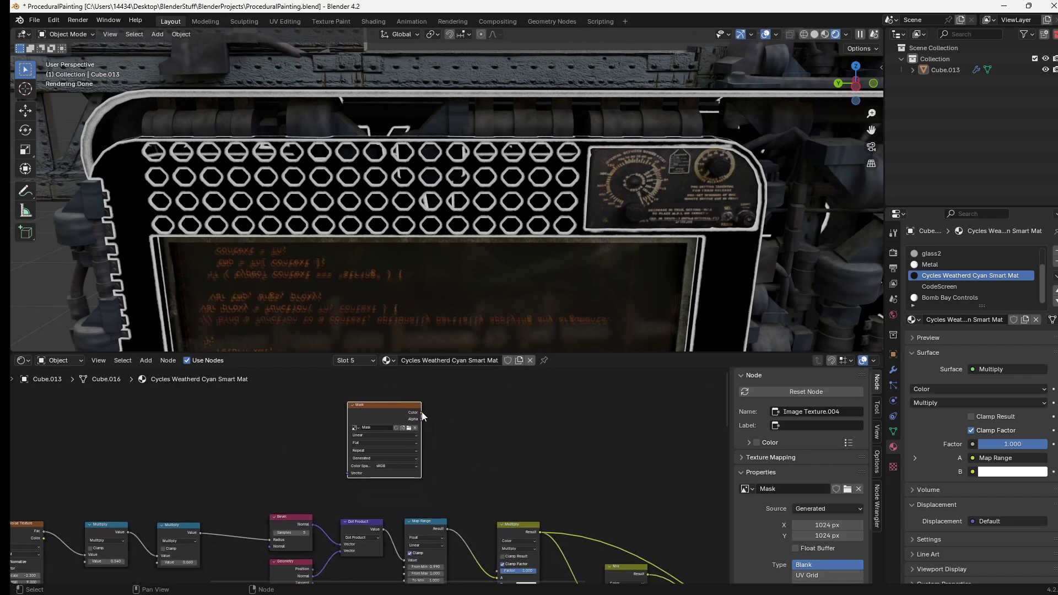
{"action": "left_click_drag", "start_coordinate": [422, 411], "coordinate": [499, 550]}
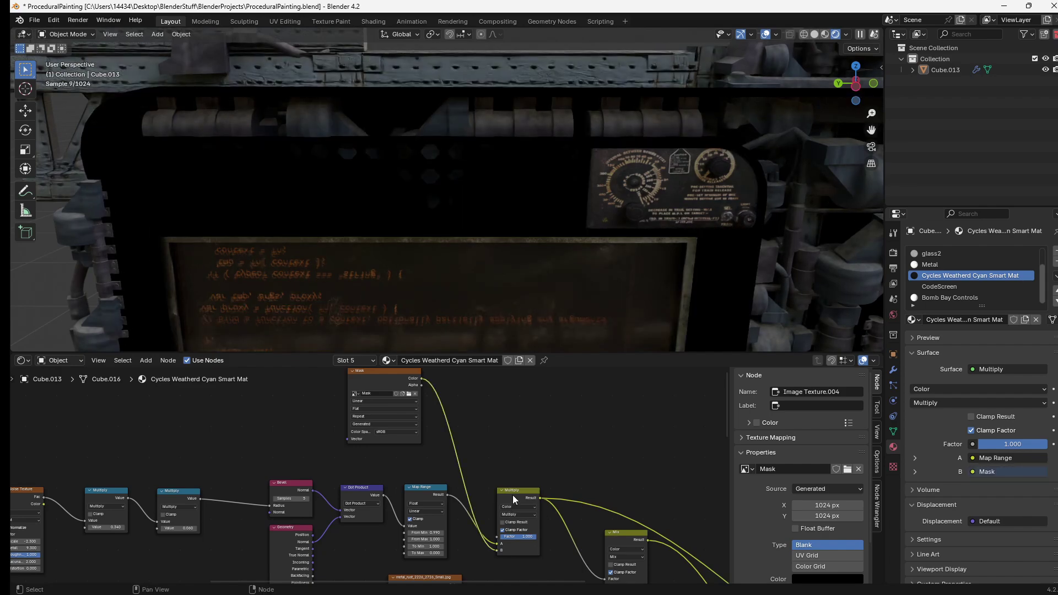
{"action": "left_click_drag", "start_coordinate": [512, 495], "coordinate": [527, 451]}
Step: Add a third UV map to the monitor mesh
{"action": "left_click", "coordinate": [893, 432]}
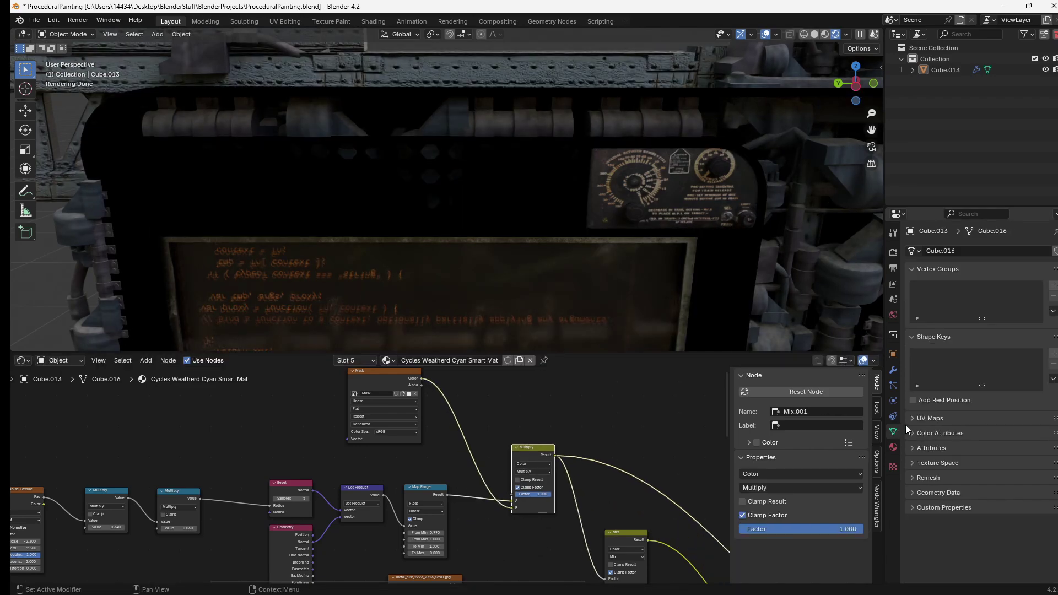
{"action": "left_click", "coordinate": [911, 418]}
{"action": "left_click", "coordinate": [1053, 436]}
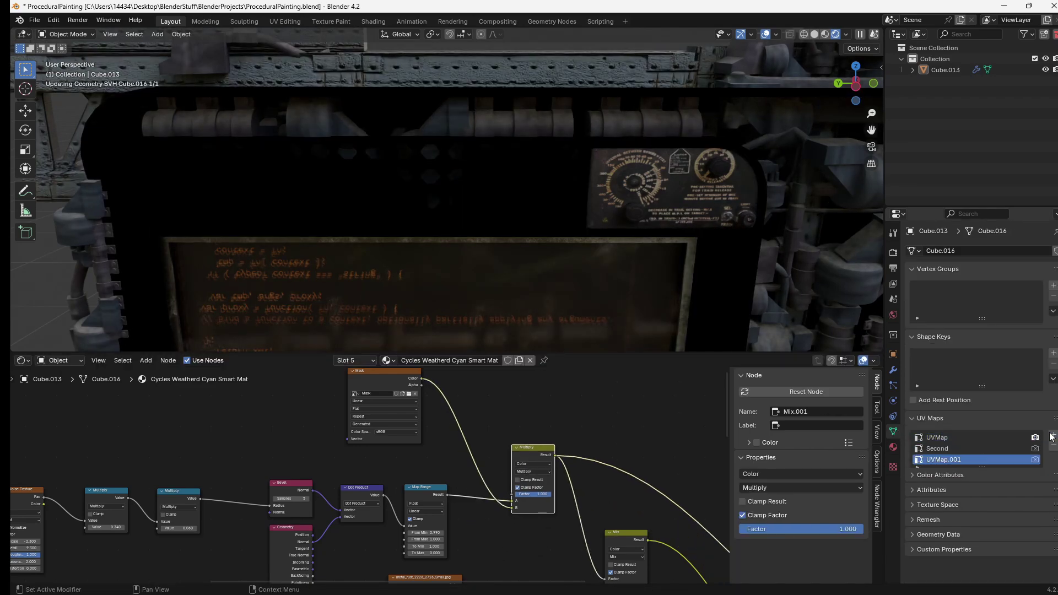
Step: Add a UV Map node set to UVMap.001, connect it to the Mask texture's Vector and make the Mask node active
{"action": "key", "text": "shift+a"}
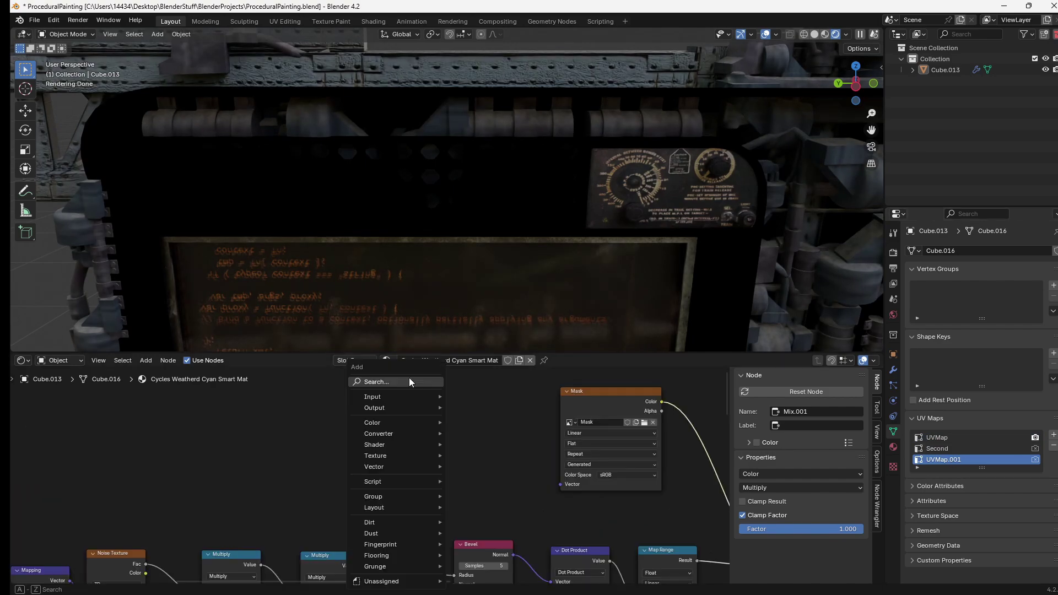
{"action": "left_click", "coordinate": [409, 381]}
{"action": "type", "text": "uv"}
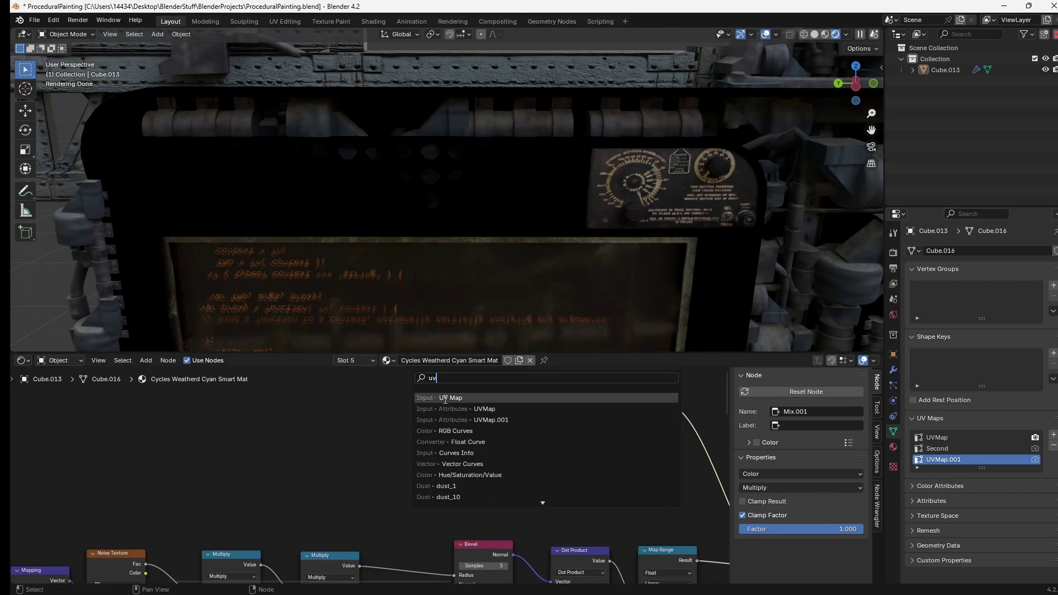
{"action": "left_click", "coordinate": [442, 398]}
{"action": "left_click", "coordinate": [425, 435]}
{"action": "left_click", "coordinate": [458, 466]}
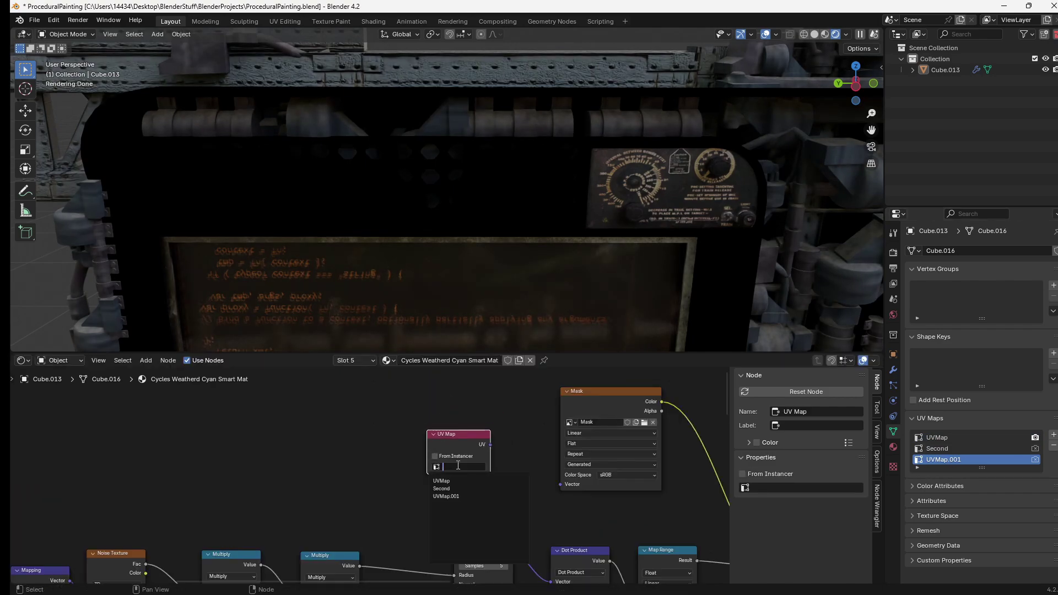
{"action": "left_click", "coordinate": [446, 497]}
{"action": "left_click_drag", "start_coordinate": [489, 444], "coordinate": [568, 488]}
{"action": "left_click", "coordinate": [595, 392]}
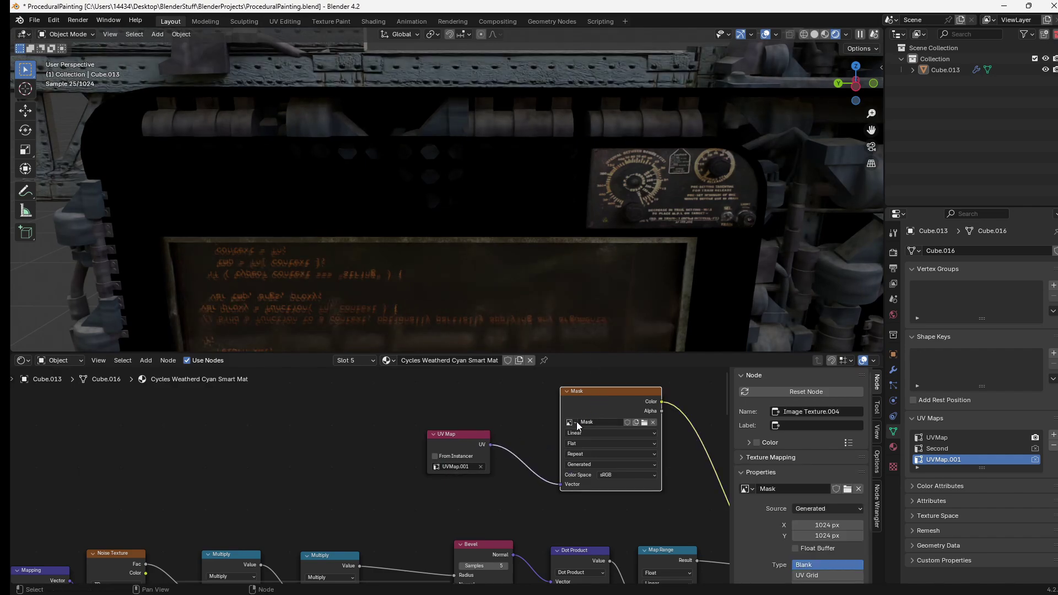
Step: Unwrap the whole mesh into UVMap.001 with Smart UV Project and return to Object Mode
{"action": "scroll", "coordinate": [576, 422], "scroll_direction": "down", "scroll_amount": 2}
{"action": "key", "text": "Tab"}
{"action": "left_click", "coordinate": [23, 360]}
{"action": "left_click", "coordinate": [61, 463]}
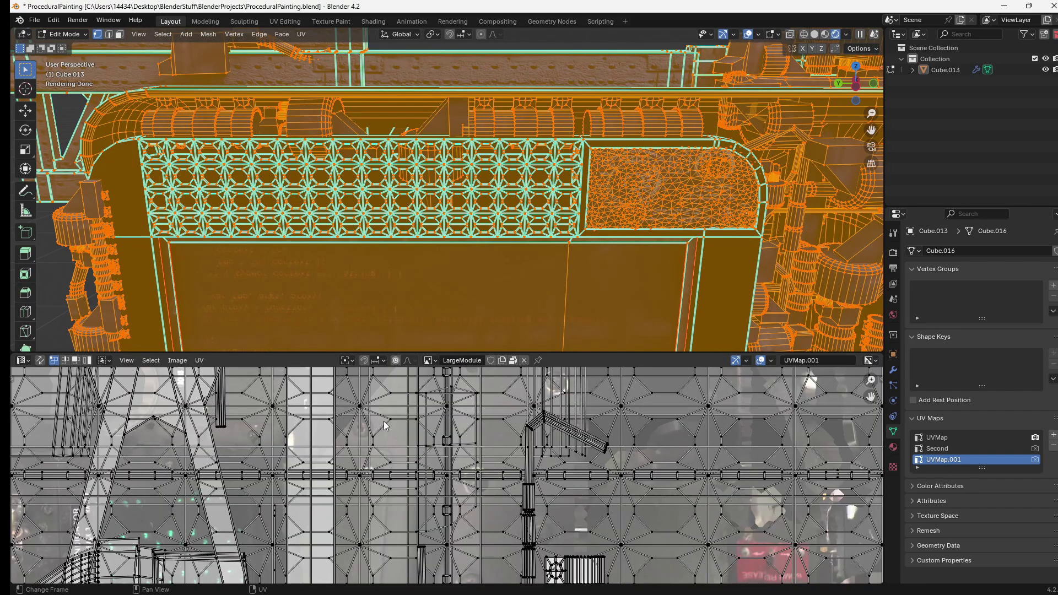
{"action": "key", "text": "u"}
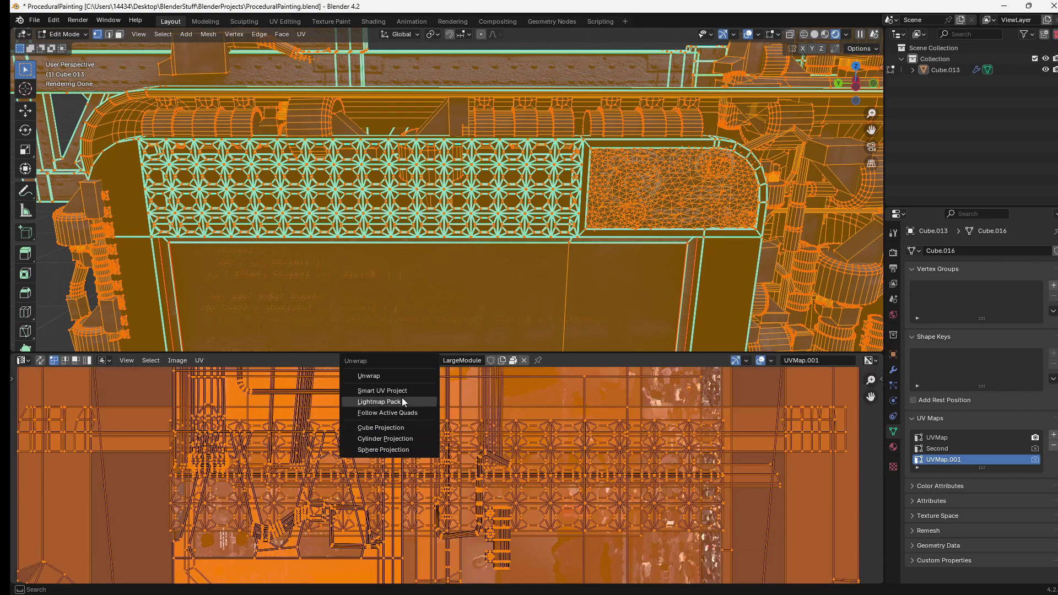
{"action": "left_click", "coordinate": [422, 391]}
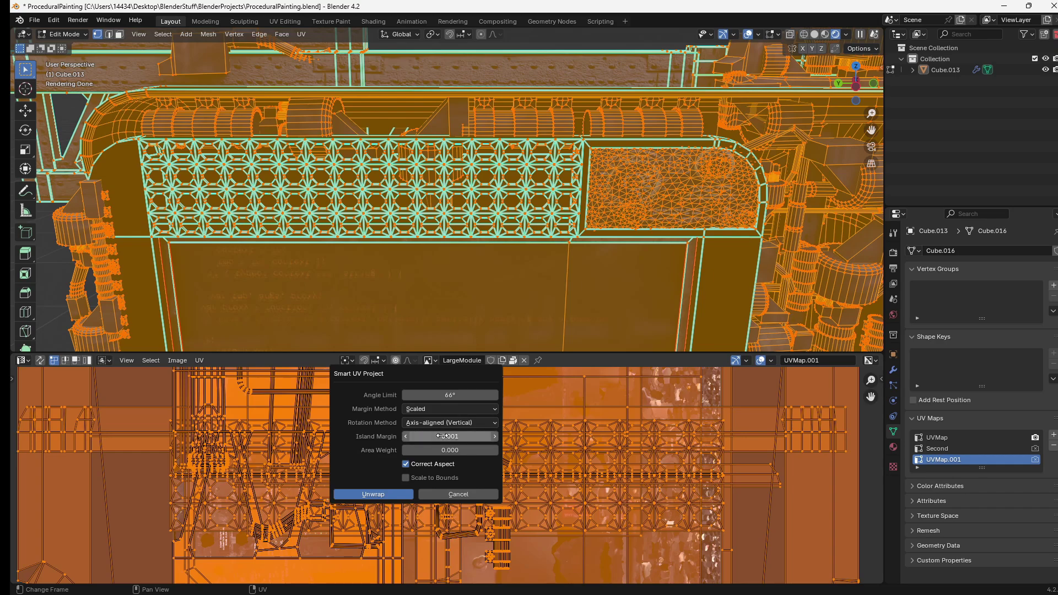
{"action": "left_click", "coordinate": [392, 494]}
{"action": "key", "text": "Tab"}
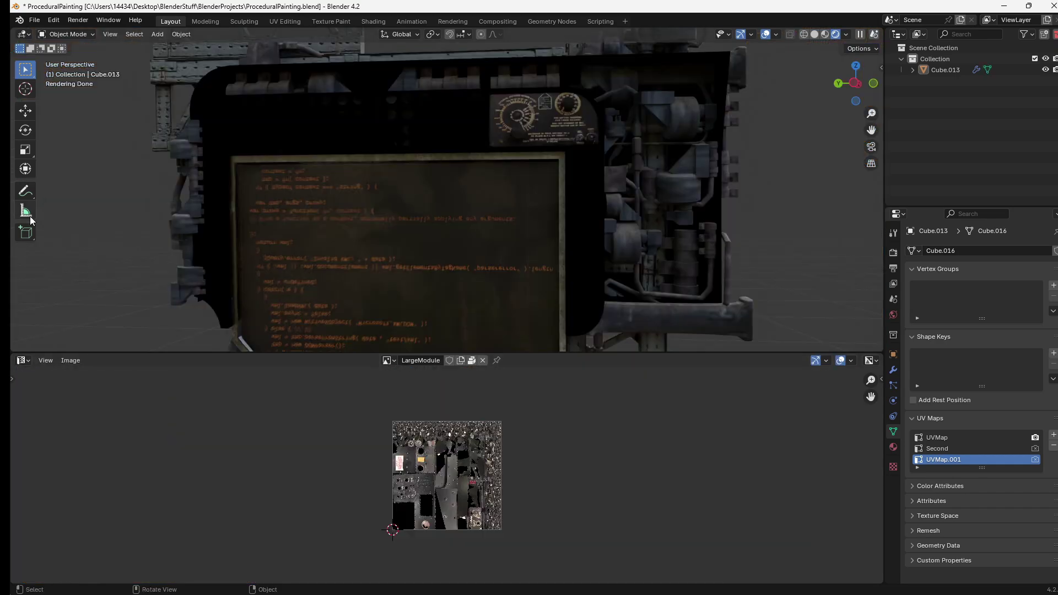
Step: Switch the monitor to Texture Paint mode and bring back the shader node tree
{"action": "left_click", "coordinate": [57, 35]}
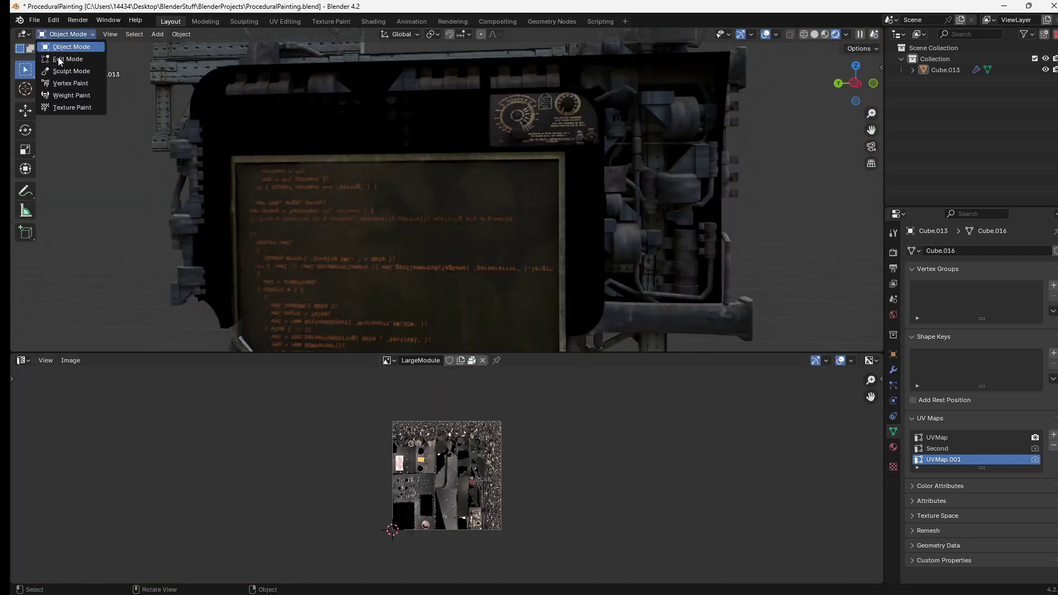
{"action": "left_click", "coordinate": [72, 107]}
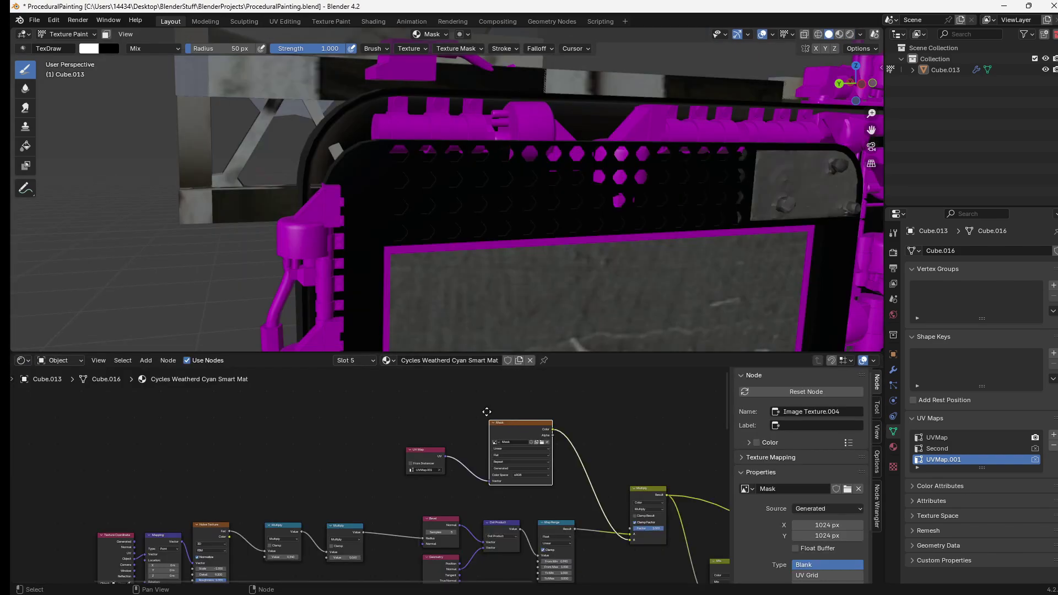
{"action": "middle_click_drag", "start_coordinate": [487, 412], "coordinate": [482, 412]}
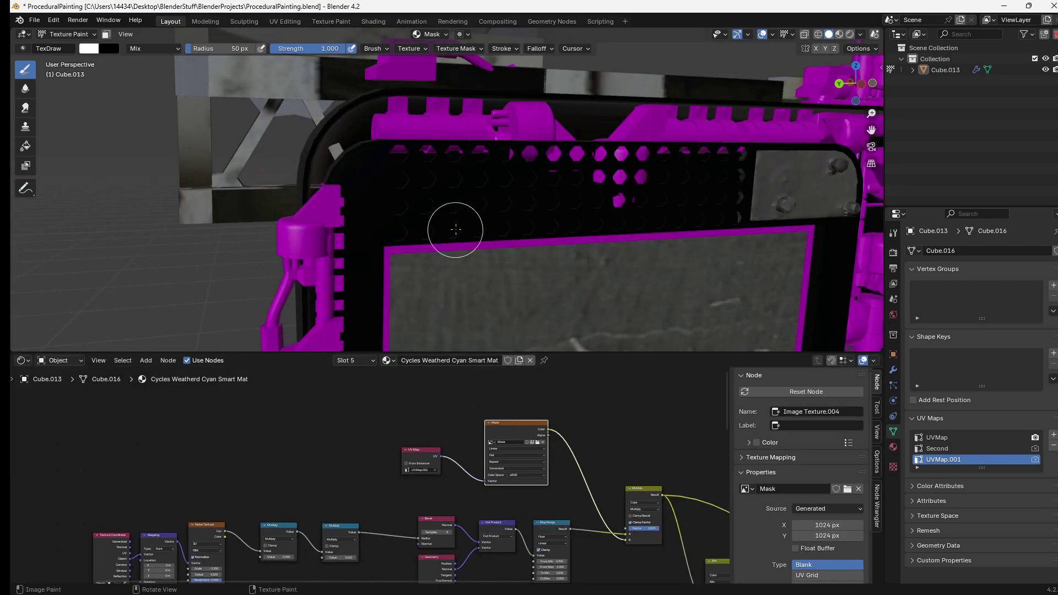
Step: Paint a few white strokes into the Mask image over the casing's hexagonal grille
{"action": "scroll", "coordinate": [448, 221], "scroll_direction": "up", "scroll_amount": 6}
{"action": "mouse_move", "coordinate": [480, 197]}
{"action": "left_mouse_down"}
{"action": "mouse_move", "coordinate": [467, 267]}
{"action": "mouse_move", "coordinate": [366, 279]}
{"action": "mouse_move", "coordinate": [353, 182]}
{"action": "left_mouse_up"}
{"action": "scroll", "coordinate": [422, 181], "scroll_direction": "down", "scroll_amount": 6}
{"action": "left_click_drag", "start_coordinate": [423, 181], "coordinate": [475, 195]}
{"action": "scroll", "coordinate": [491, 240], "scroll_direction": "down", "scroll_amount": 7}
{"action": "scroll", "coordinate": [559, 240], "scroll_direction": "up", "scroll_amount": 2}
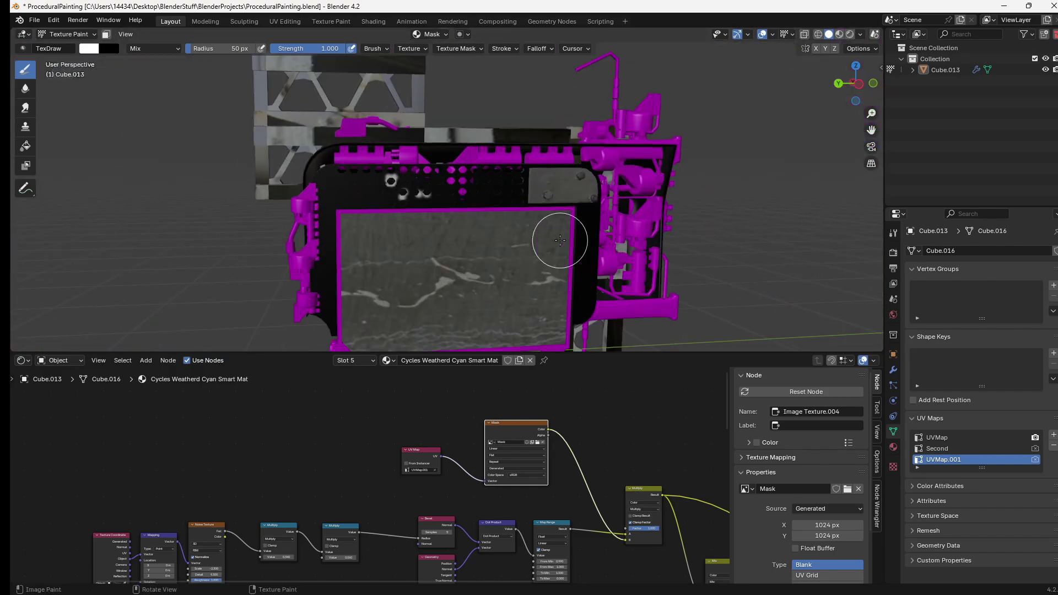
Step: Paint another white stroke into the Mask image between the casing's hexagonal grille and the gauge plate
{"action": "mouse_move", "coordinate": [520, 177]}
{"action": "left_mouse_down"}
{"action": "mouse_move", "coordinate": [526, 195]}
{"action": "mouse_move", "coordinate": [579, 220]}
{"action": "mouse_move", "coordinate": [322, 325]}
{"action": "mouse_move", "coordinate": [316, 184]}
{"action": "mouse_move", "coordinate": [361, 173]}
{"action": "mouse_move", "coordinate": [509, 196]}
{"action": "left_mouse_up"}
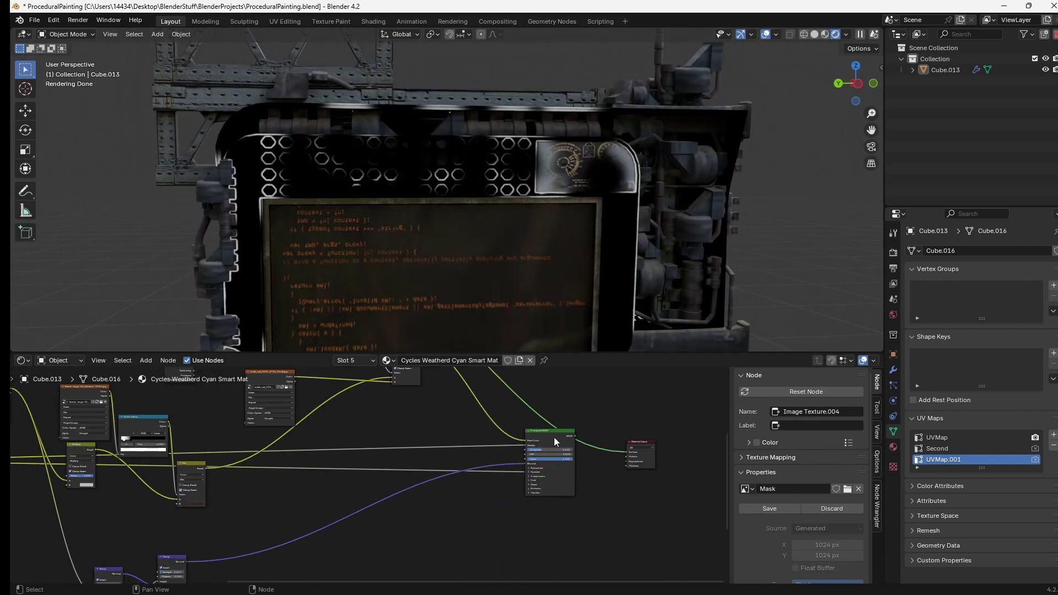
{"action": "scroll", "coordinate": [546, 213], "scroll_direction": "up", "scroll_amount": 2}
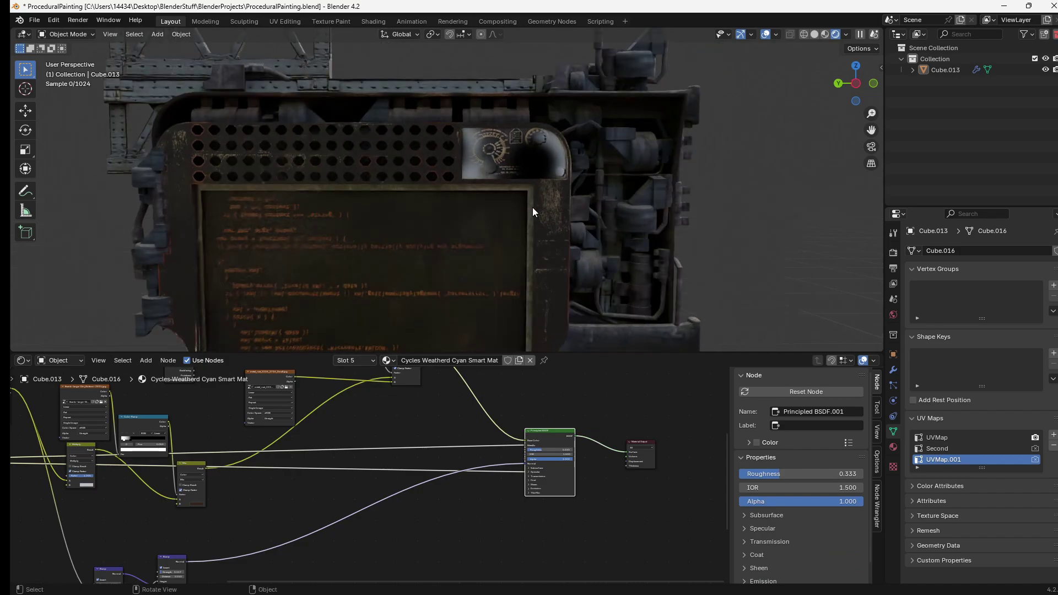
Step: Examine the painted rusty edge wear on the monitor's hexagonal grille, gauge plate and casing edges
{"action": "scroll", "coordinate": [532, 207], "scroll_direction": "up", "scroll_amount": 5}
{"action": "left_click", "coordinate": [520, 180]}
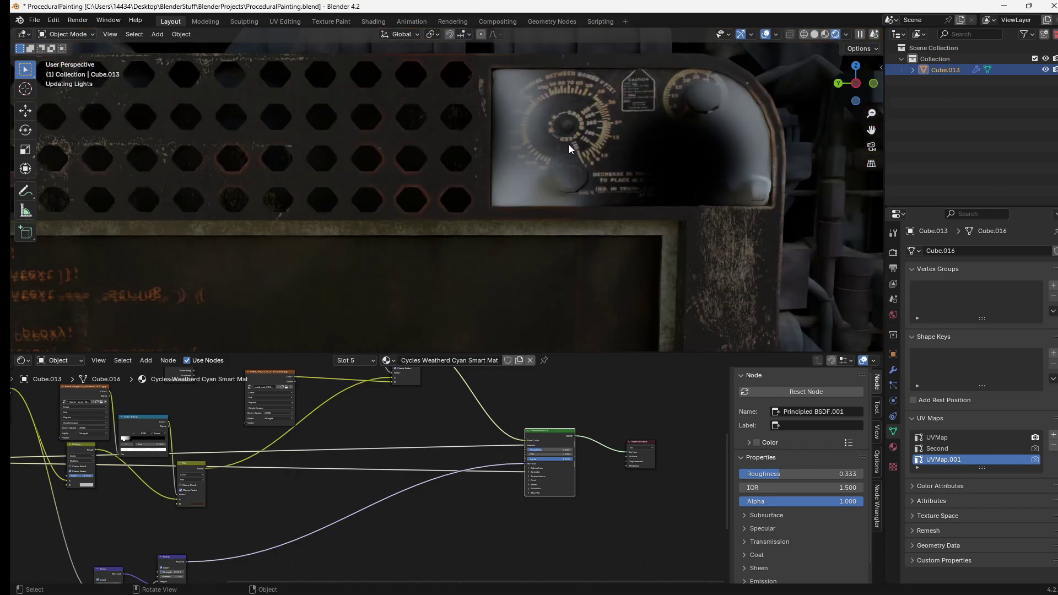
{"action": "scroll", "coordinate": [576, 143], "scroll_direction": "down", "scroll_amount": 9}
{"action": "middle_click_drag", "start_coordinate": [585, 141], "coordinate": [576, 170]}
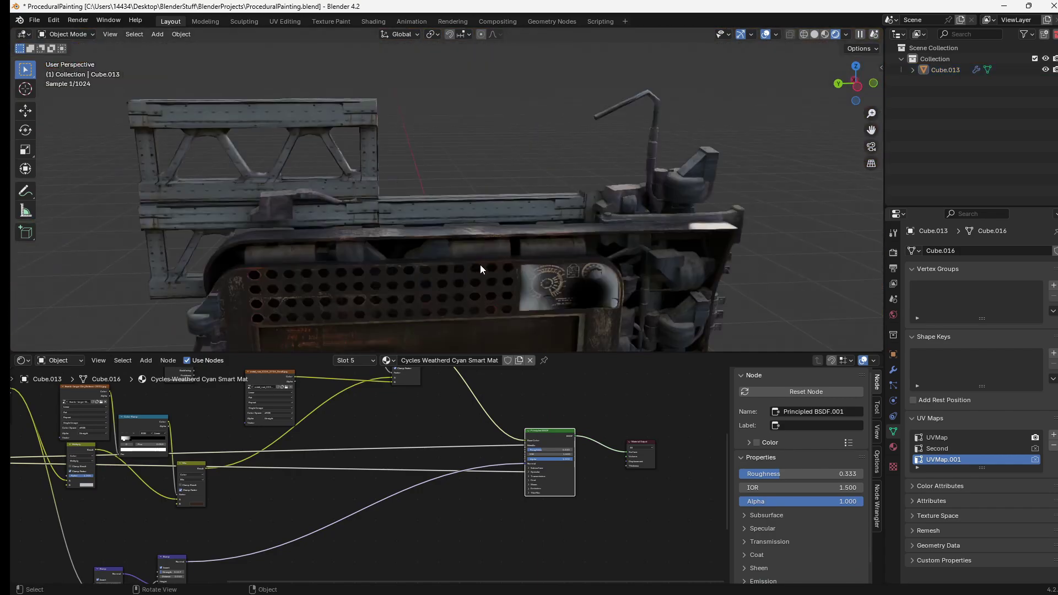
{"action": "scroll", "coordinate": [480, 264], "scroll_direction": "up", "scroll_amount": 6}
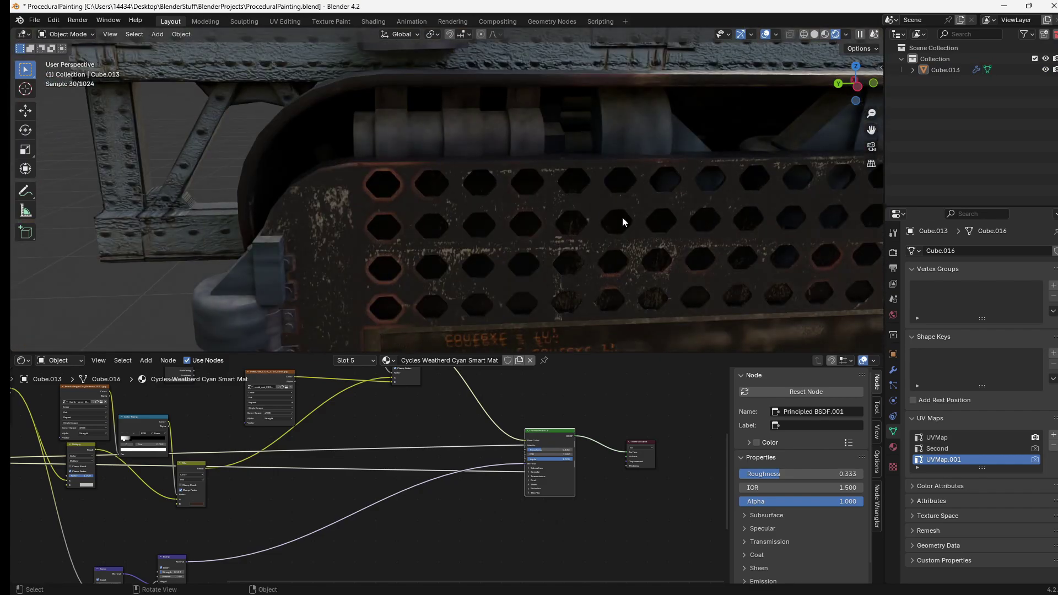
{"action": "scroll", "coordinate": [622, 222], "scroll_direction": "down", "scroll_amount": 4}
{"action": "middle_click_drag", "start_coordinate": [615, 224], "coordinate": [507, 236]}
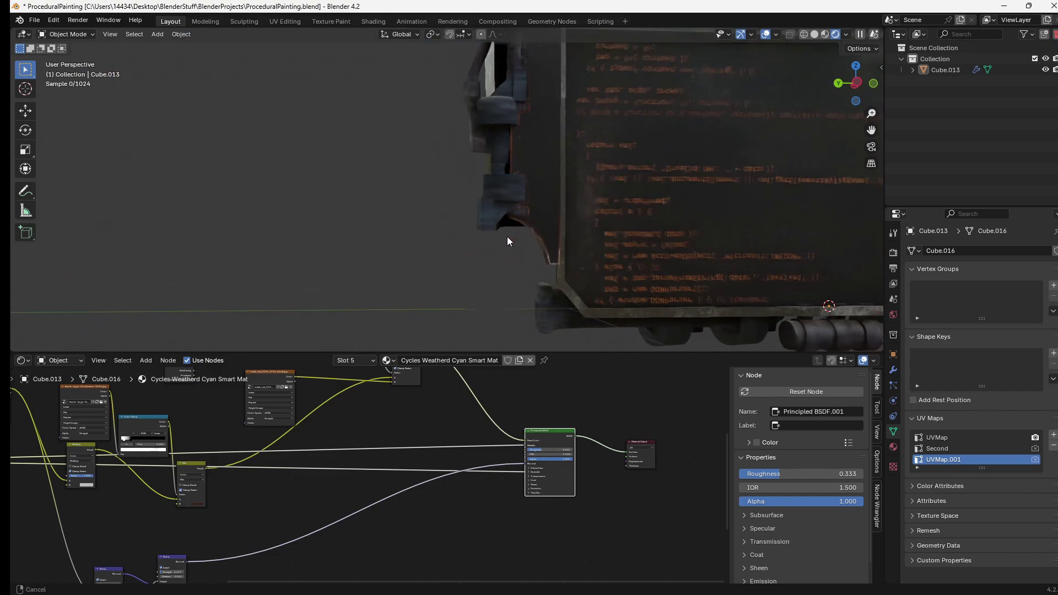
{"action": "scroll", "coordinate": [506, 237], "scroll_direction": "up", "scroll_amount": 4}
{"action": "scroll", "coordinate": [503, 238], "scroll_direction": "down", "scroll_amount": 4}
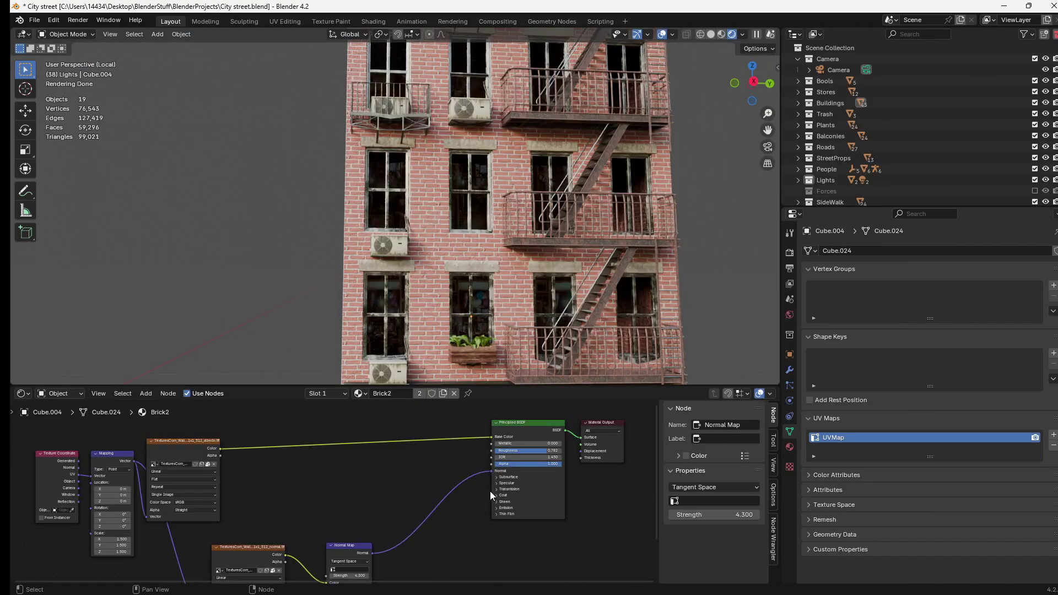
Step: In the City street file's Brick2 material, rearrange the albedo texture and shader nodes to free space between them
{"action": "middle_click_drag", "start_coordinate": [488, 481], "coordinate": [461, 494]}
{"action": "scroll", "coordinate": [463, 494], "scroll_direction": "up", "scroll_amount": 1}
{"action": "middle_click_drag", "start_coordinate": [411, 259], "coordinate": [431, 286]}
{"action": "scroll", "coordinate": [431, 286], "scroll_direction": "up", "scroll_amount": 3}
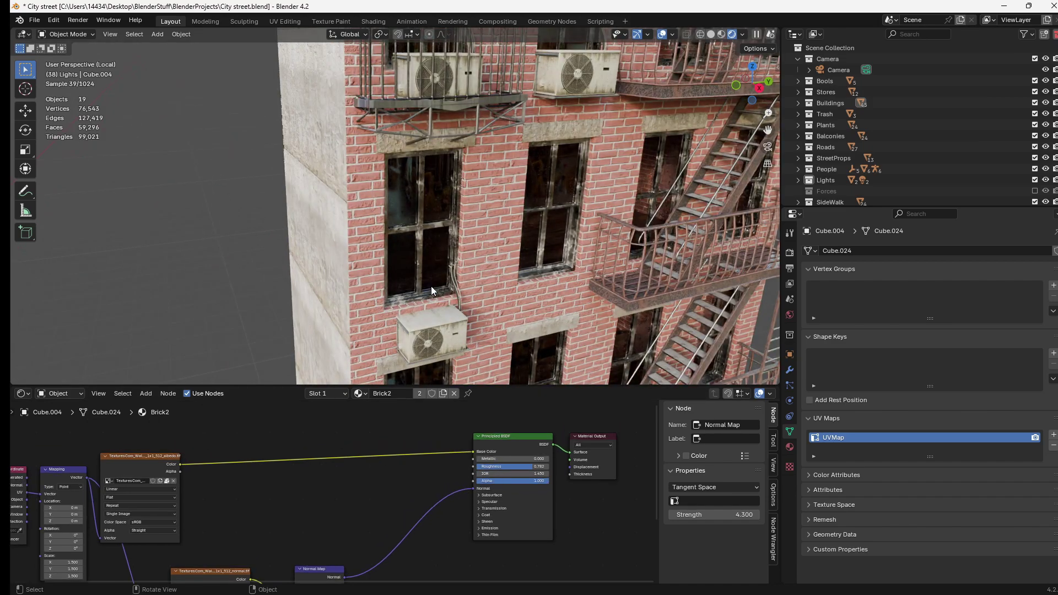
{"action": "middle_click_drag", "start_coordinate": [431, 286], "coordinate": [424, 270]}
{"action": "scroll", "coordinate": [424, 270], "scroll_direction": "up", "scroll_amount": 6}
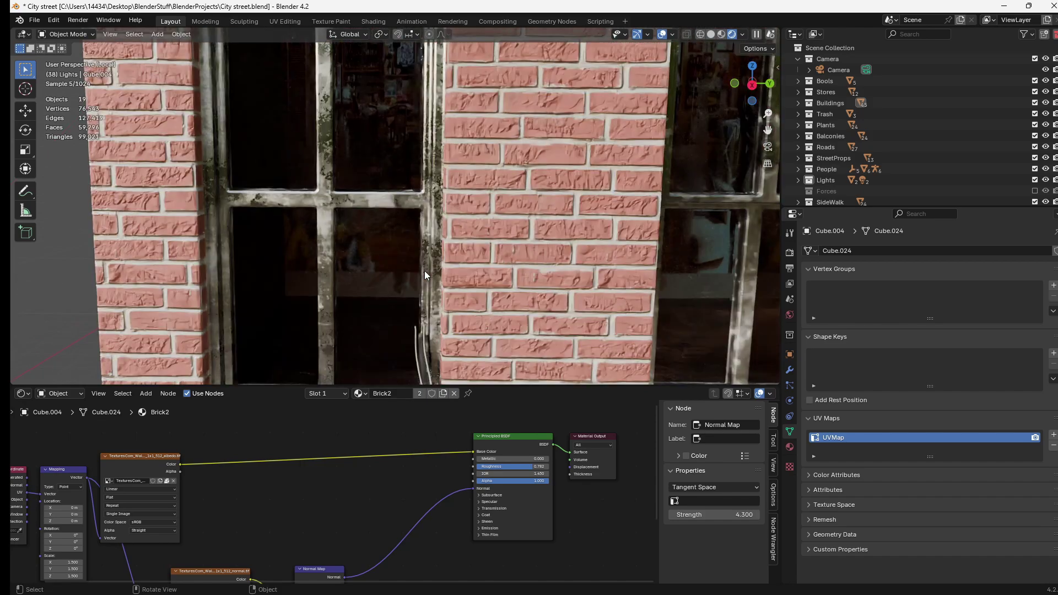
{"action": "middle_click_drag", "start_coordinate": [190, 451], "coordinate": [355, 454]}
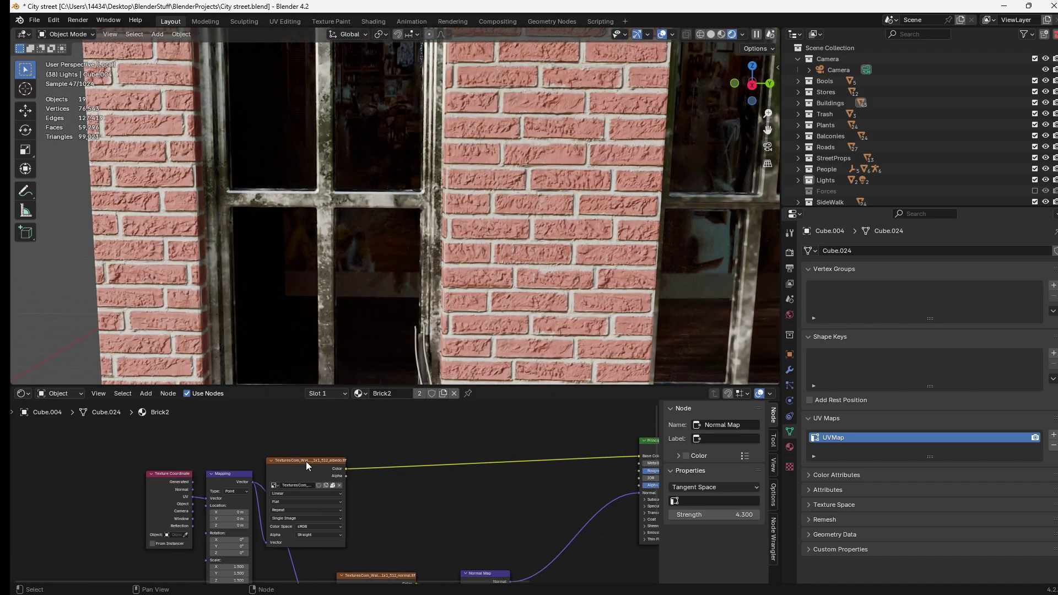
{"action": "left_click_drag", "start_coordinate": [306, 461], "coordinate": [388, 455]}
{"action": "middle_click_drag", "start_coordinate": [469, 451], "coordinate": [218, 463]}
{"action": "left_click_drag", "start_coordinate": [411, 427], "coordinate": [604, 489]}
{"action": "left_click", "coordinate": [462, 454]}
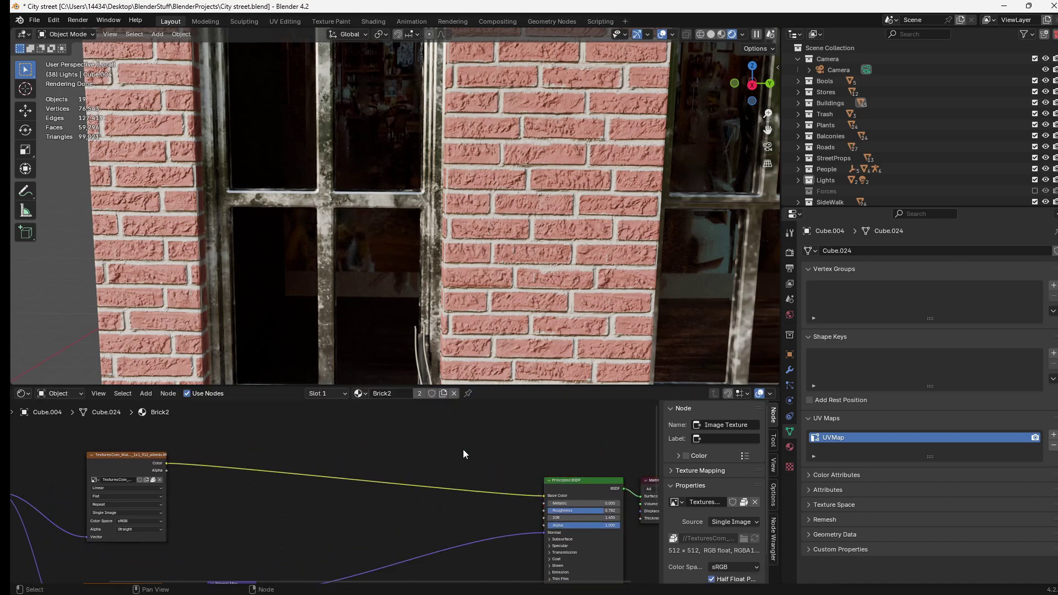
Step: Insert a Mix Color node between the brick albedo texture and the Principled BSDF's Base Color
{"action": "middle_click_drag", "start_coordinate": [356, 459], "coordinate": [391, 483]}
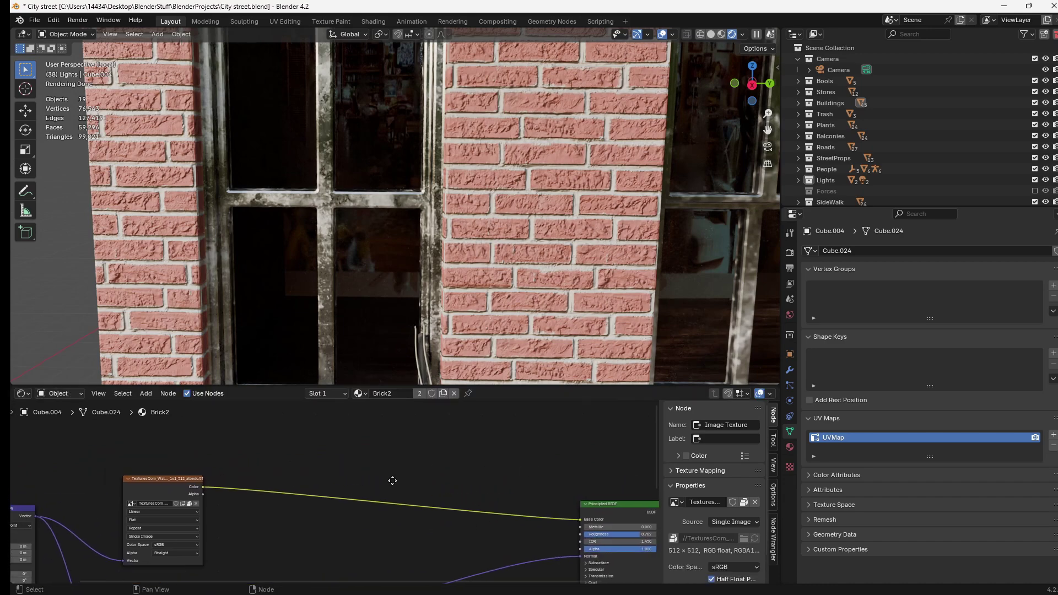
{"action": "middle_click_drag", "start_coordinate": [322, 508], "coordinate": [399, 484]}
{"action": "key", "text": "shift+a"}
{"action": "type", "text": "mix"}
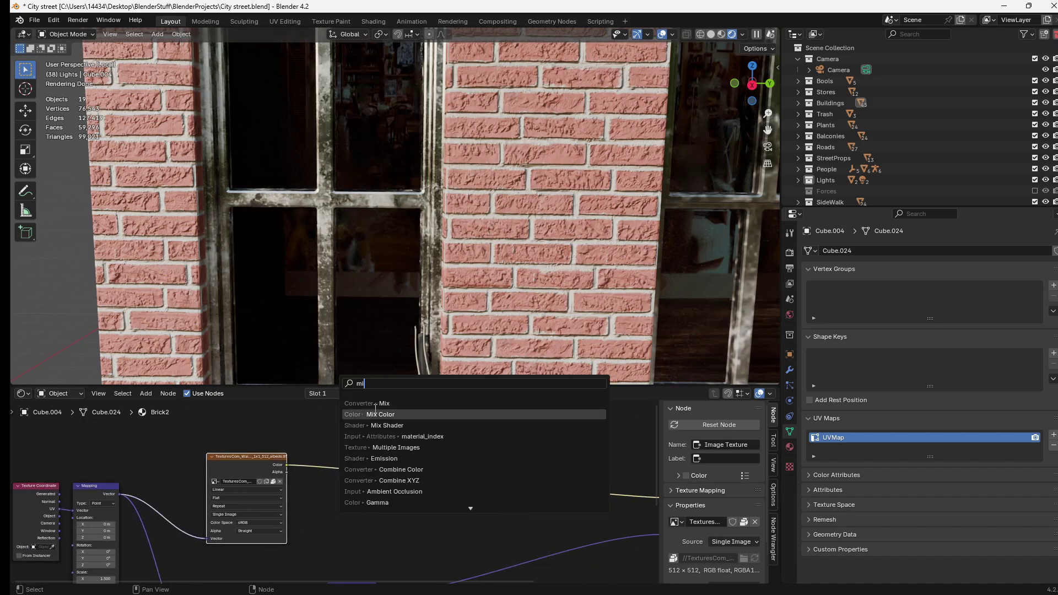
{"action": "key", "text": "Return"}
{"action": "left_click", "coordinate": [407, 471]}
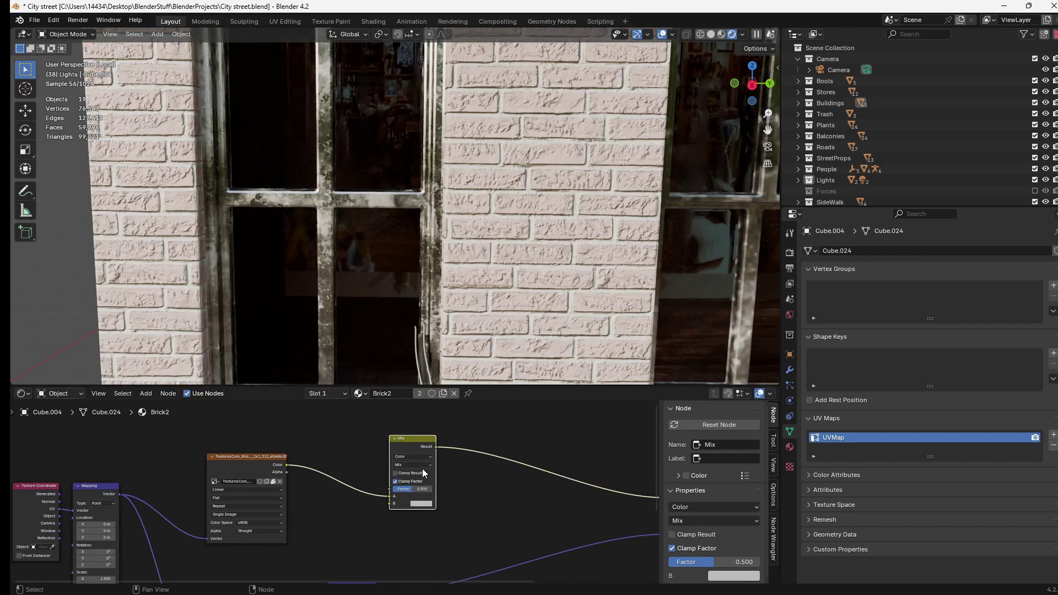
{"action": "scroll", "coordinate": [423, 473], "scroll_direction": "up", "scroll_amount": 2}
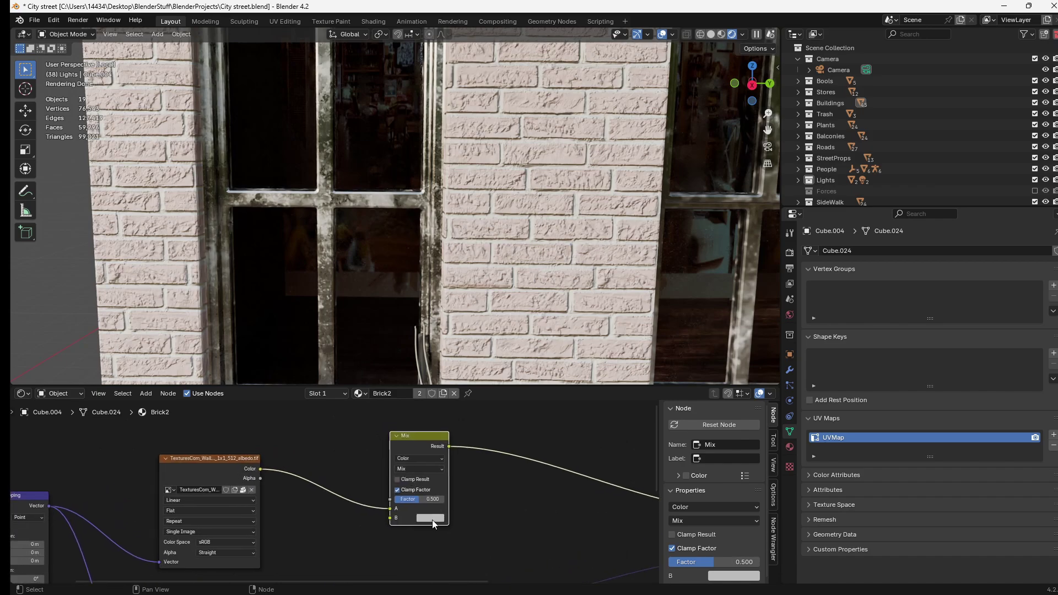
Step: Feed the albedo Color into the Mix node's B input through a Hue/Saturation/Value node with Saturation 0
{"action": "middle_click_drag", "start_coordinate": [334, 512], "coordinate": [427, 478]}
{"action": "left_click_drag", "start_coordinate": [351, 436], "coordinate": [482, 484]}
{"action": "left_click_drag", "start_coordinate": [292, 443], "coordinate": [257, 435]}
{"action": "key", "text": "shift+a"}
{"action": "type", "text": "sa"}
{"action": "left_click", "coordinate": [378, 401]}
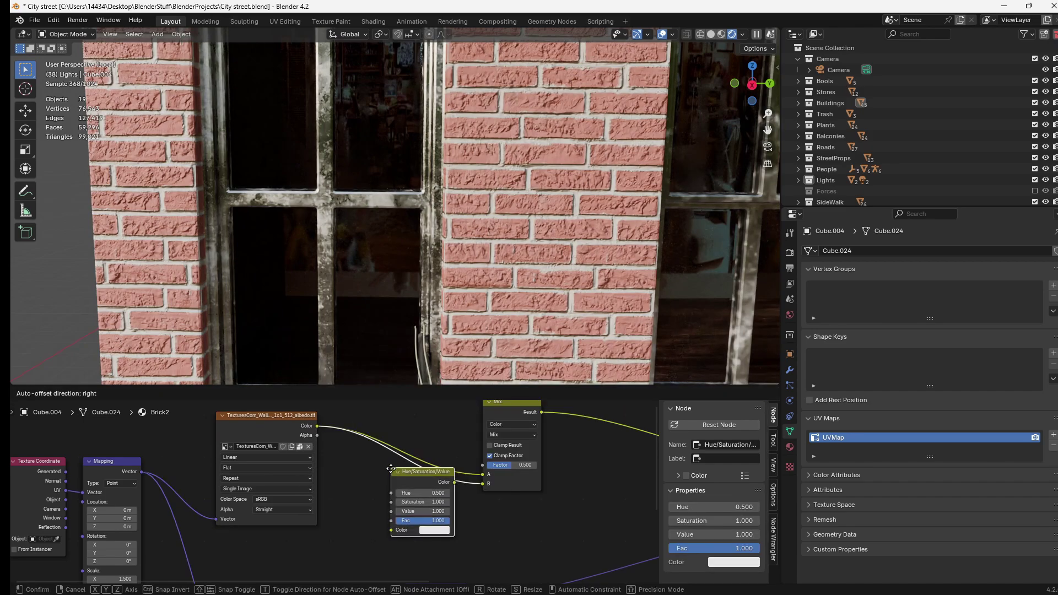
{"action": "left_click", "coordinate": [392, 469]}
{"action": "left_click_drag", "start_coordinate": [422, 502], "coordinate": [389, 502]}
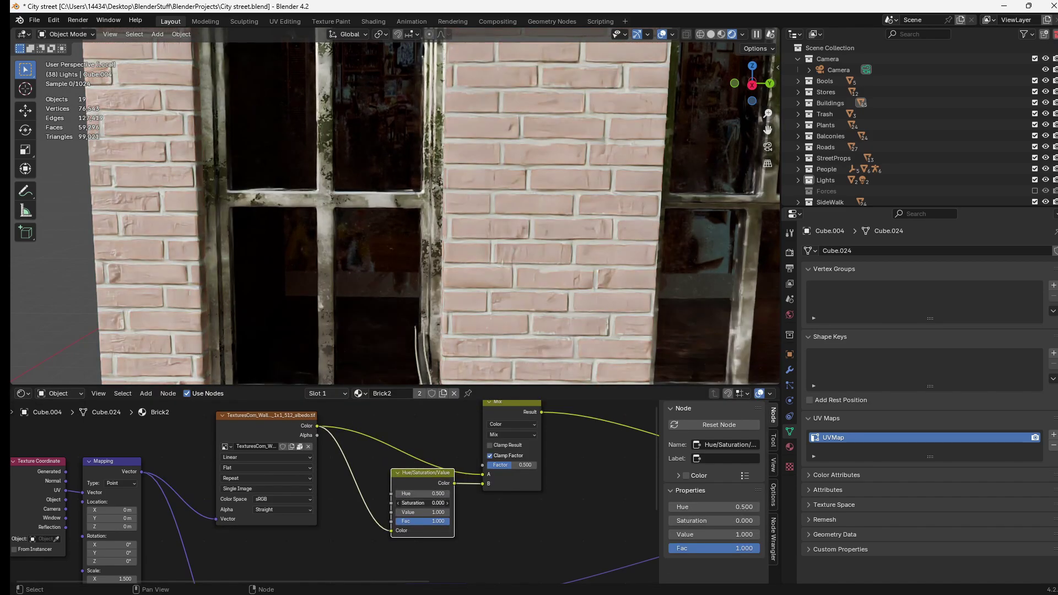
{"action": "scroll", "coordinate": [477, 206], "scroll_direction": "down", "scroll_amount": 5}
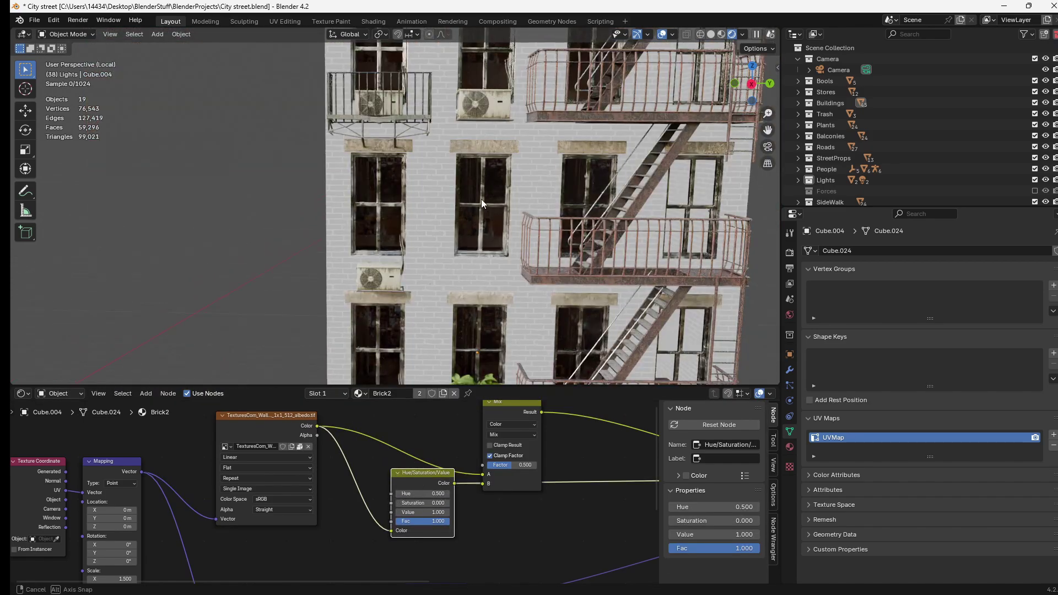
Step: Add a Noise Texture node and connect its Fac output to the Mix node's Factor
{"action": "scroll", "coordinate": [481, 199], "scroll_direction": "up", "scroll_amount": 7}
{"action": "scroll", "coordinate": [465, 500], "scroll_direction": "down", "scroll_amount": 1}
{"action": "key", "text": "shift+a"}
{"action": "type", "text": "noi"}
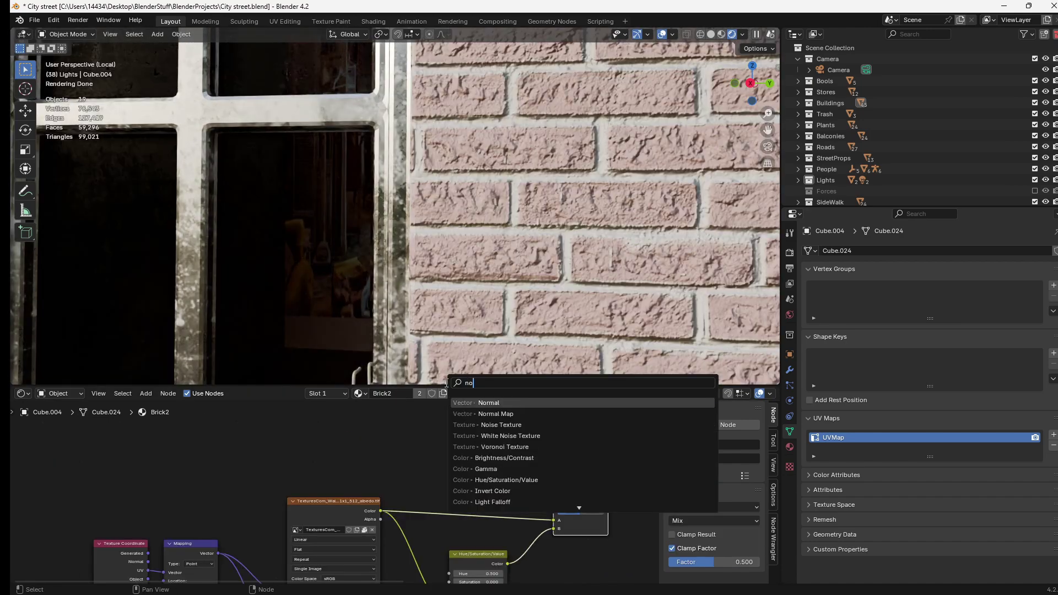
{"action": "key", "text": "Return"}
{"action": "left_click", "coordinate": [271, 384]}
{"action": "middle_click_drag", "start_coordinate": [414, 457], "coordinate": [412, 465]}
{"action": "left_click_drag", "start_coordinate": [555, 524], "coordinate": [553, 520]}
Step: Insert a Color Ramp between the Noise Texture and the Mix Factor, set it to Constant and move its white stop inward
{"action": "key", "text": "Return"}
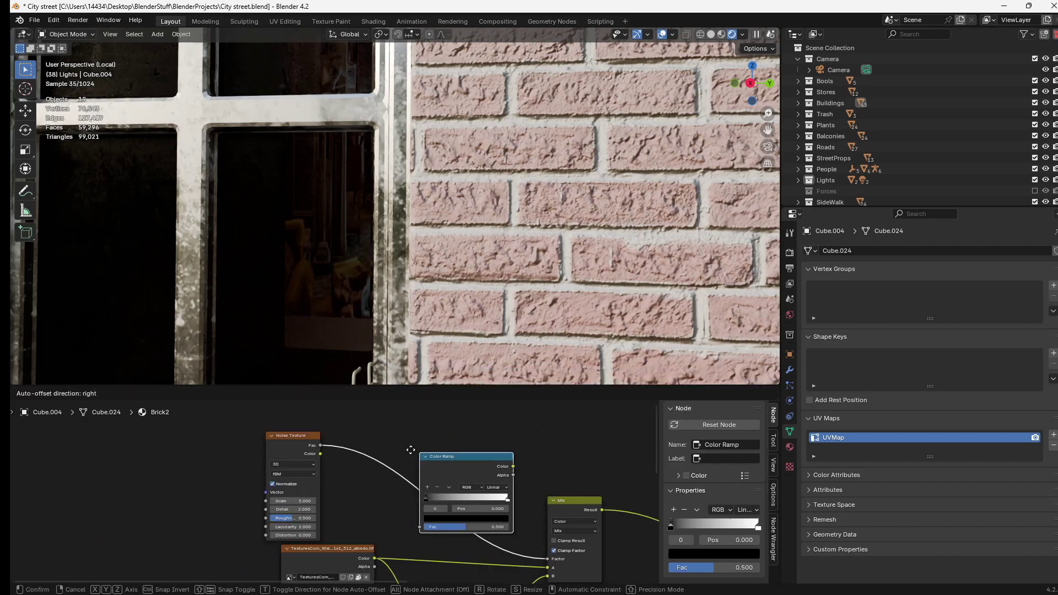
{"action": "left_click", "coordinate": [407, 446]}
{"action": "scroll", "coordinate": [374, 475], "scroll_direction": "up", "scroll_amount": 1}
{"action": "left_click", "coordinate": [521, 484]}
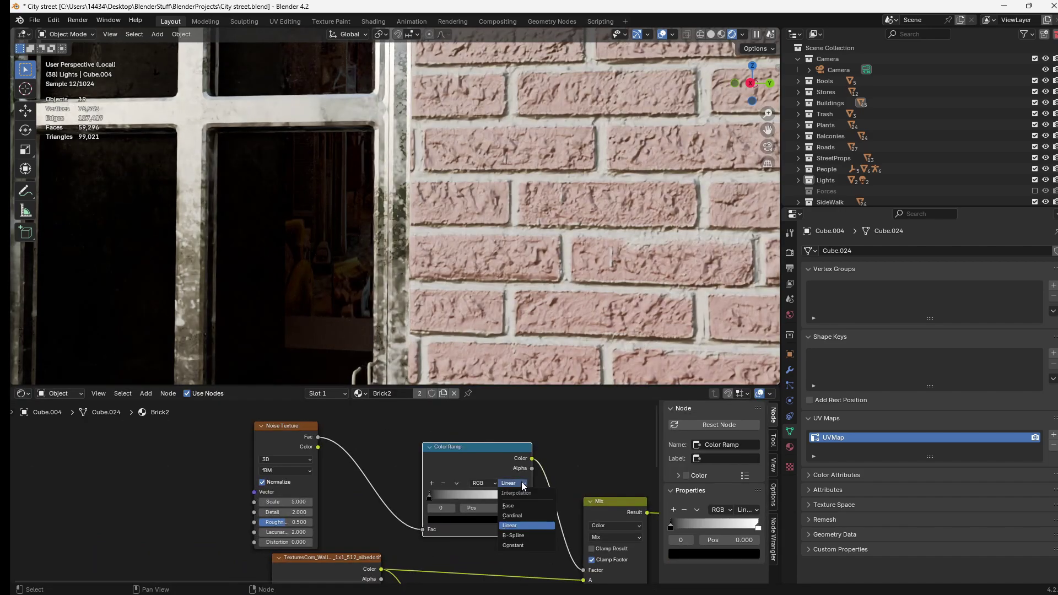
{"action": "left_click", "coordinate": [512, 545]}
{"action": "left_click_drag", "start_coordinate": [522, 499], "coordinate": [466, 499]}
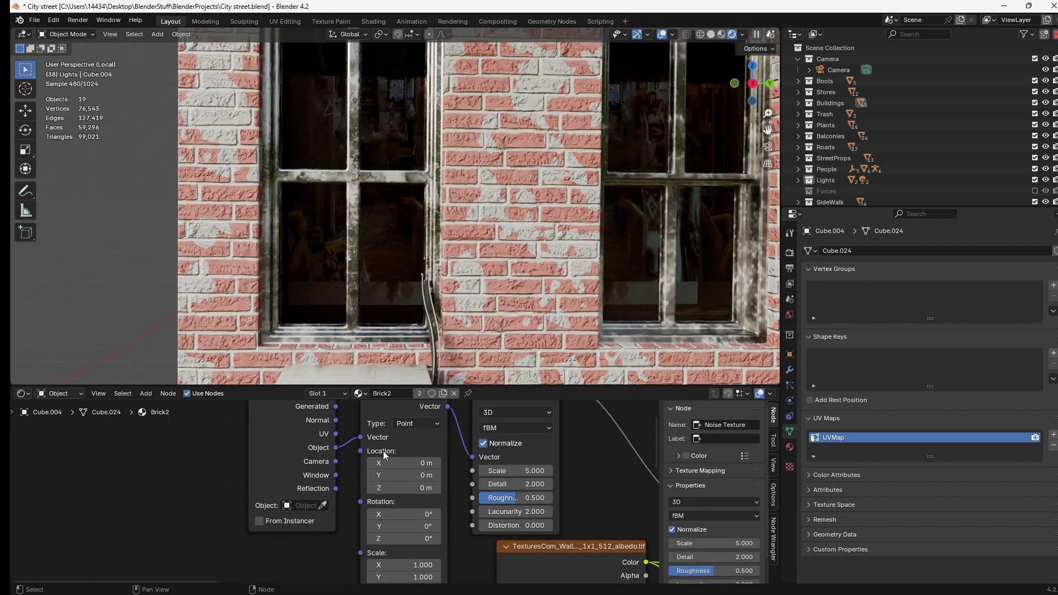
Step: Examine the noise-driven patches across the building's brick wall from afar and close to the windows
{"action": "middle_click_drag", "start_coordinate": [541, 485], "coordinate": [446, 492]}
{"action": "scroll", "coordinate": [534, 263], "scroll_direction": "down", "scroll_amount": 6}
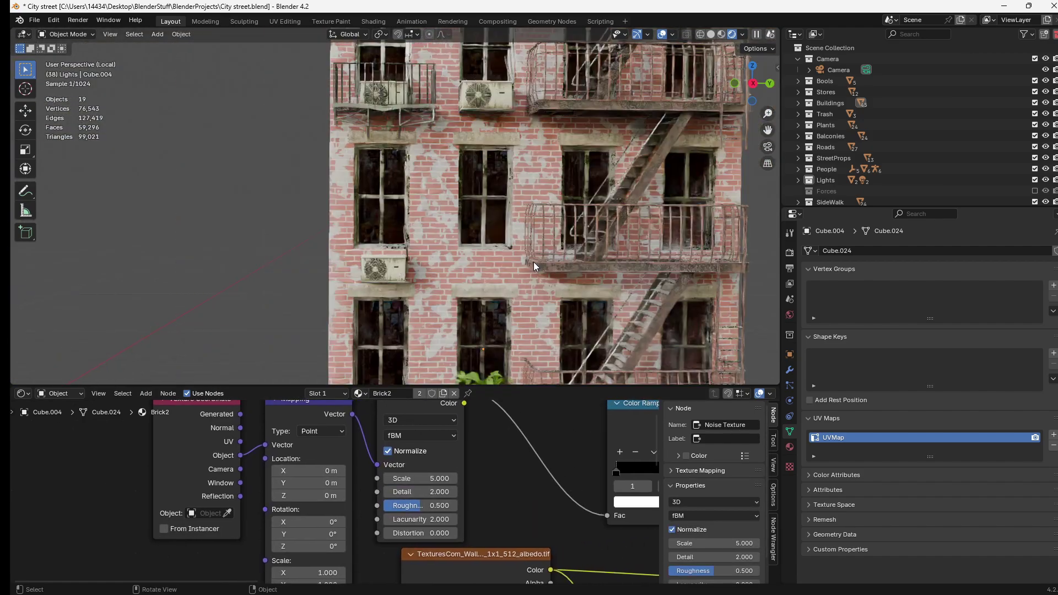
{"action": "middle_click_drag", "start_coordinate": [538, 286], "coordinate": [539, 287]}
{"action": "scroll", "coordinate": [534, 288], "scroll_direction": "down", "scroll_amount": 5}
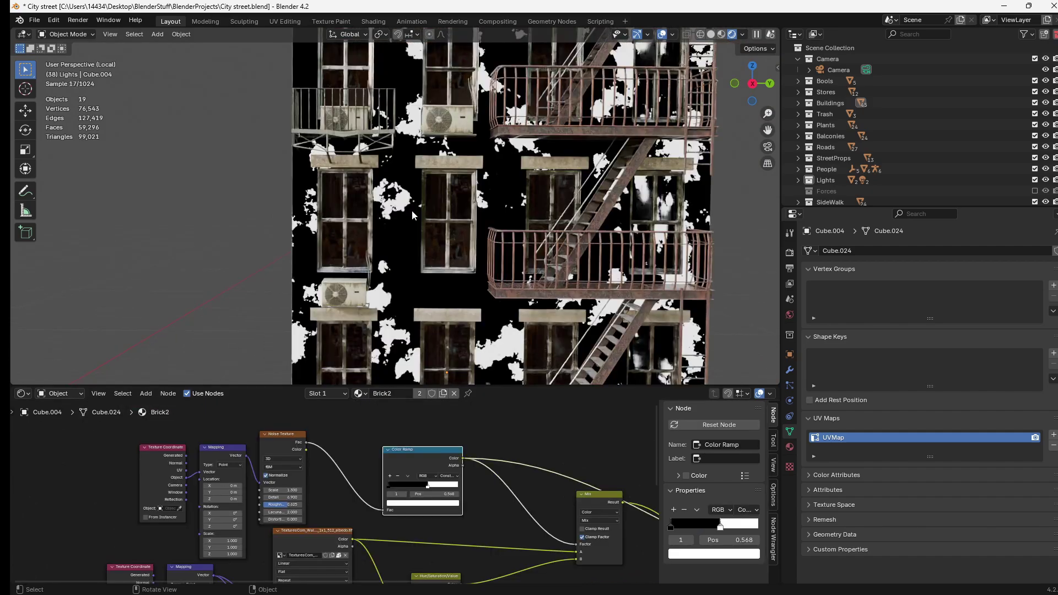
{"action": "scroll", "coordinate": [413, 215], "scroll_direction": "up", "scroll_amount": 5}
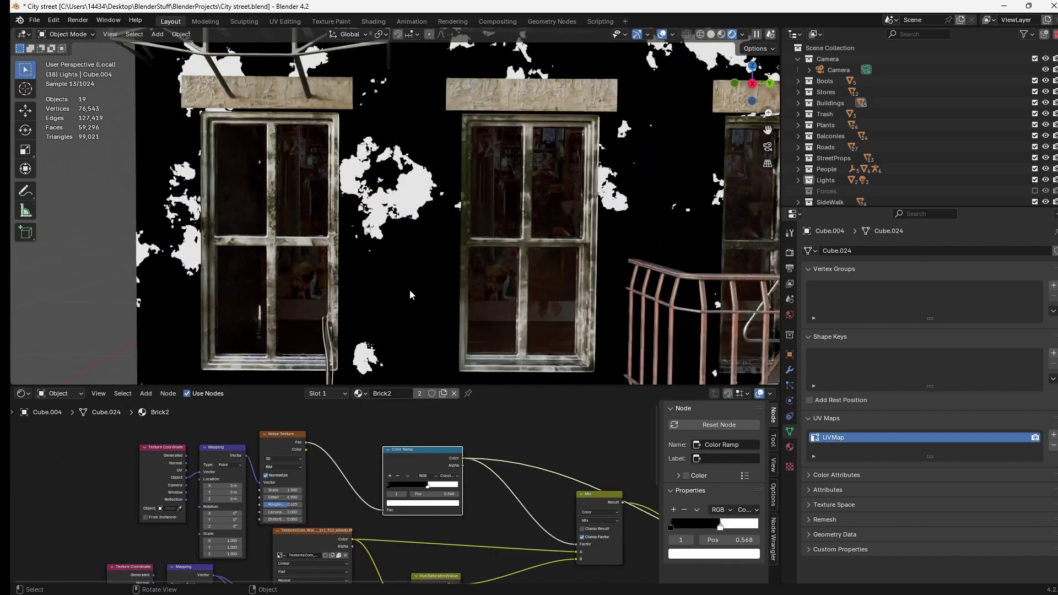
Step: Move the Color Ramp aside and place a duplicate of the Mix node on its link to the Mix Factor
{"action": "middle_click_drag", "start_coordinate": [418, 468], "coordinate": [395, 453]}
{"action": "left_click_drag", "start_coordinate": [395, 453], "coordinate": [368, 381]}
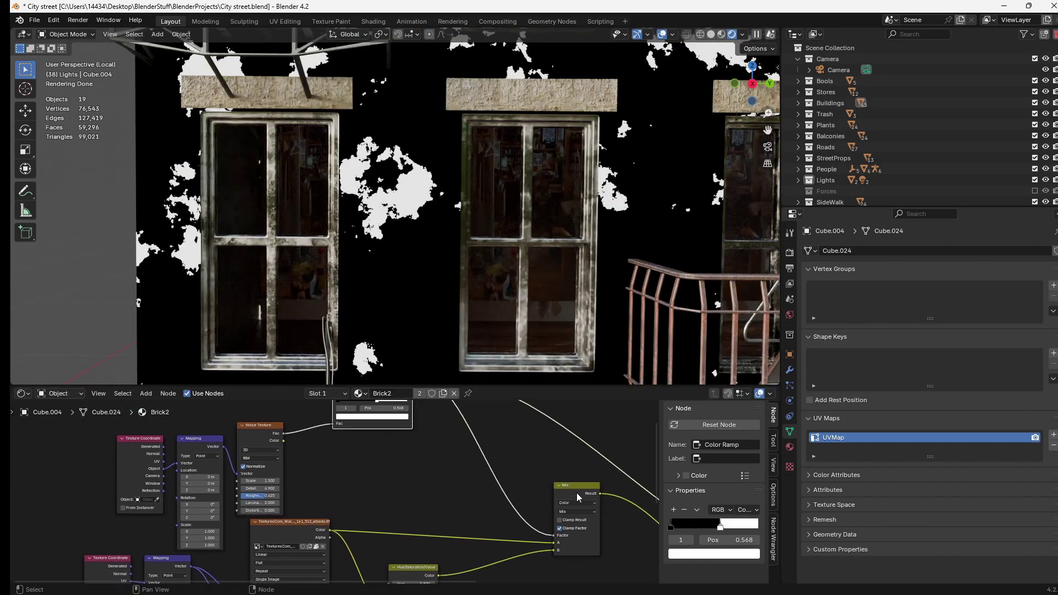
{"action": "left_click", "coordinate": [576, 494]}
{"action": "middle_click_drag", "start_coordinate": [521, 494], "coordinate": [527, 522]}
{"action": "key", "text": "shift+d"}
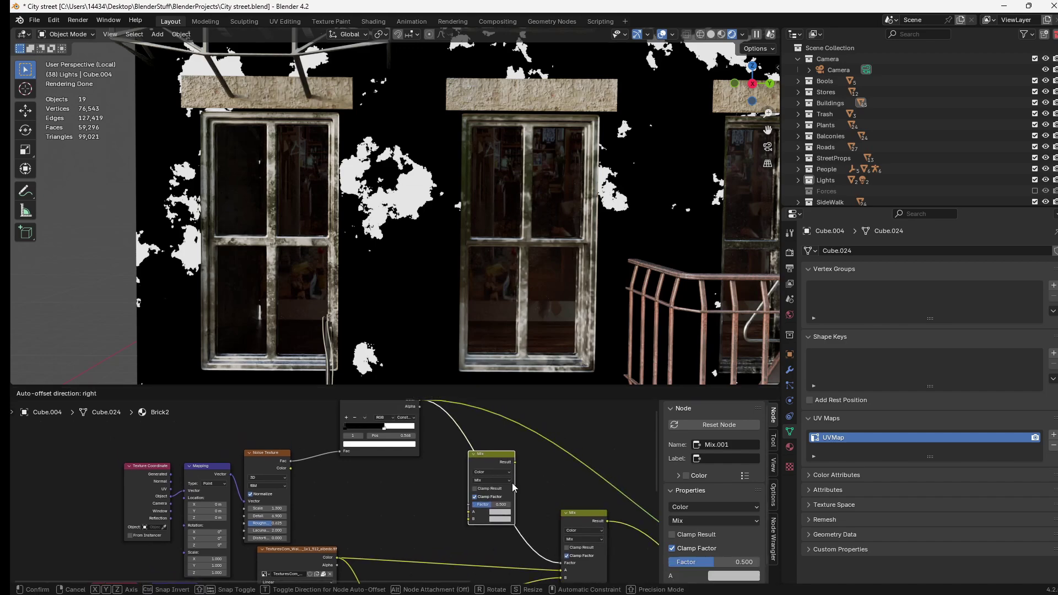
{"action": "left_click", "coordinate": [470, 482]}
Step: Set the duplicated Mix node to Multiply with Factor 1 and preview its output on the wall
{"action": "scroll", "coordinate": [470, 483], "scroll_direction": "up", "scroll_amount": 2}
{"action": "left_click", "coordinate": [477, 470]}
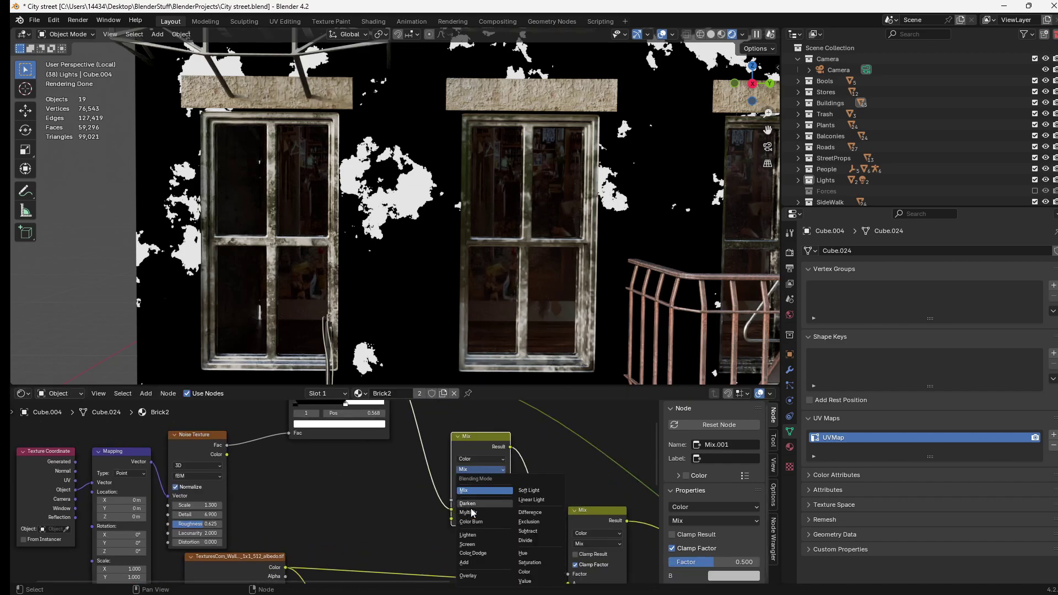
{"action": "left_click", "coordinate": [468, 504]}
{"action": "left_click", "coordinate": [468, 474]}
{"action": "left_click", "coordinate": [472, 514]}
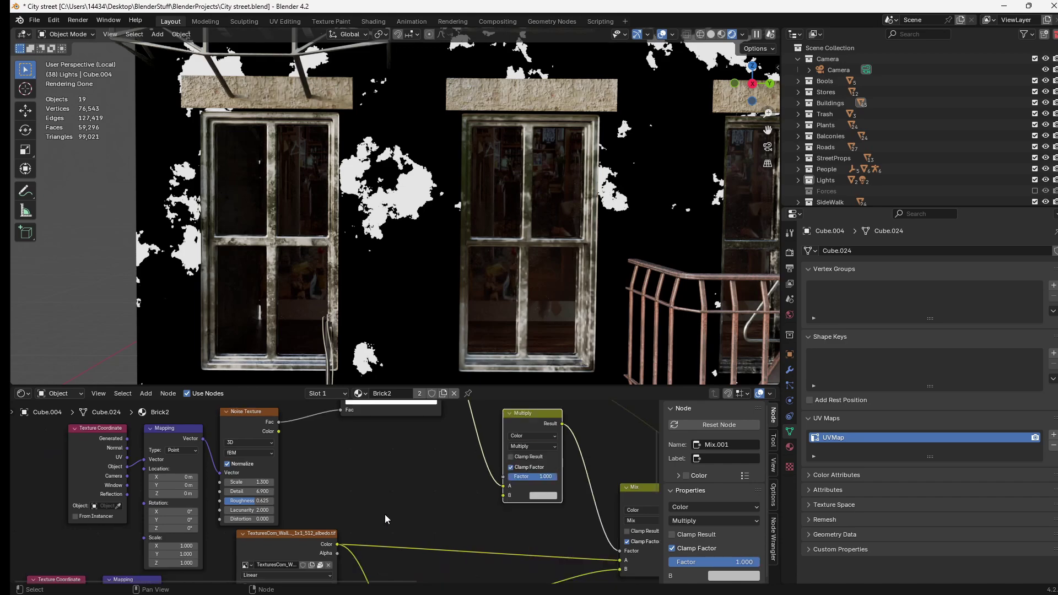
{"action": "left_click", "coordinate": [543, 426], "text": "ctrl+shift"}
Step: Add a second Color Ramp, connect the brick albedo's Color to its Fac and preview it on the wall
{"action": "scroll", "coordinate": [339, 532], "scroll_direction": "up", "scroll_amount": 1}
{"action": "middle_click_drag", "start_coordinate": [338, 532], "coordinate": [365, 499]}
{"action": "key", "text": "shift+a"}
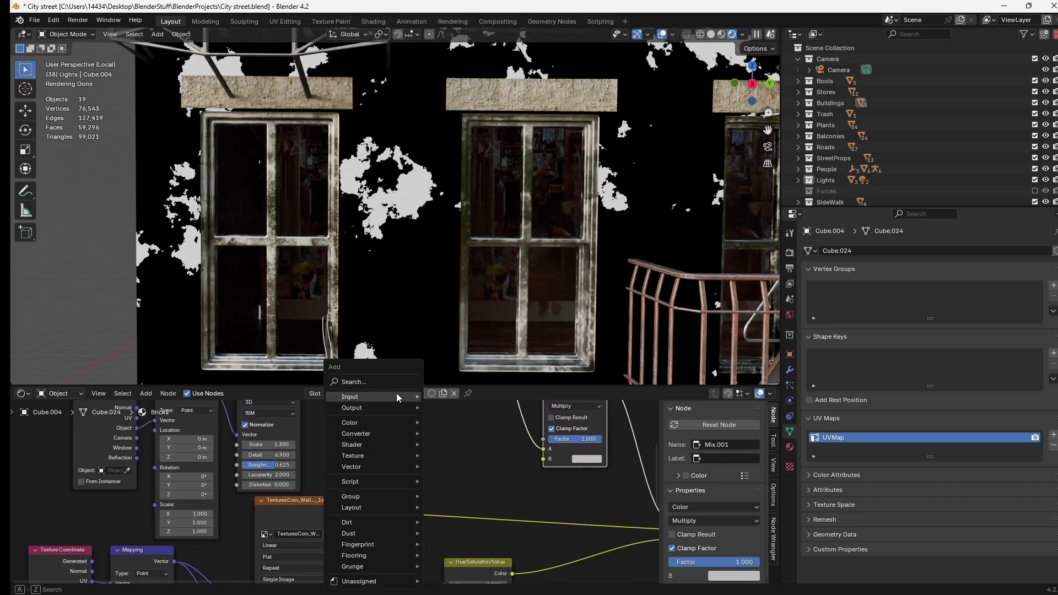
{"action": "left_click", "coordinate": [395, 383]}
{"action": "left_click", "coordinate": [454, 403]}
{"action": "left_click", "coordinate": [331, 502], "text": "ctrl+shift"}
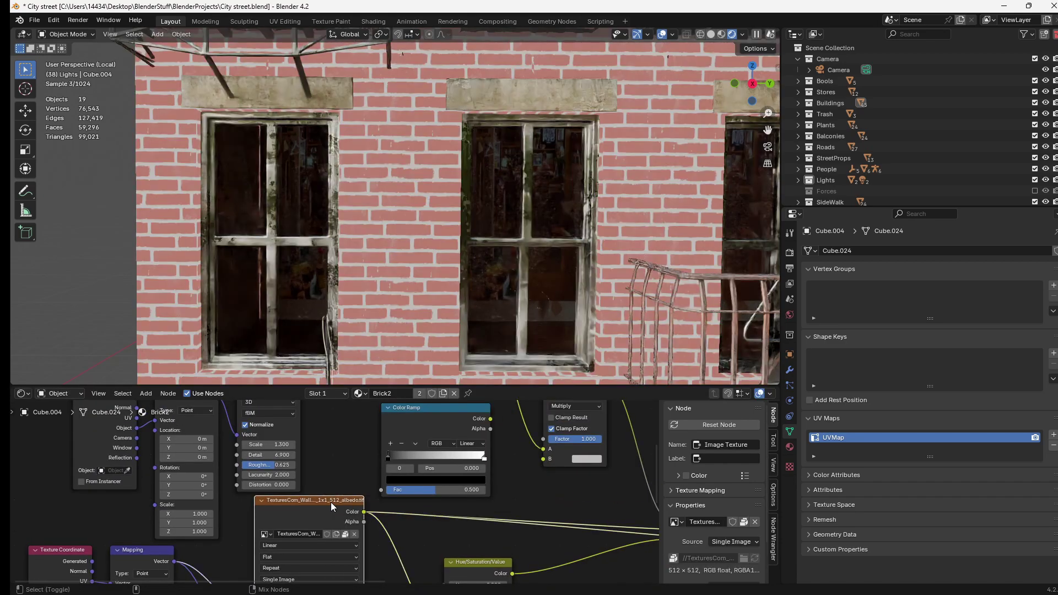
{"action": "left_click_drag", "start_coordinate": [362, 511], "coordinate": [421, 471]}
{"action": "left_click", "coordinate": [431, 408], "text": "ctrl+shift"}
Step: Adjust the second Color Ramp to make bricks white and mortar black, with its white stop at 0.145, and connect it to Multiply's B
{"action": "scroll", "coordinate": [431, 450], "scroll_direction": "up", "scroll_amount": 2}
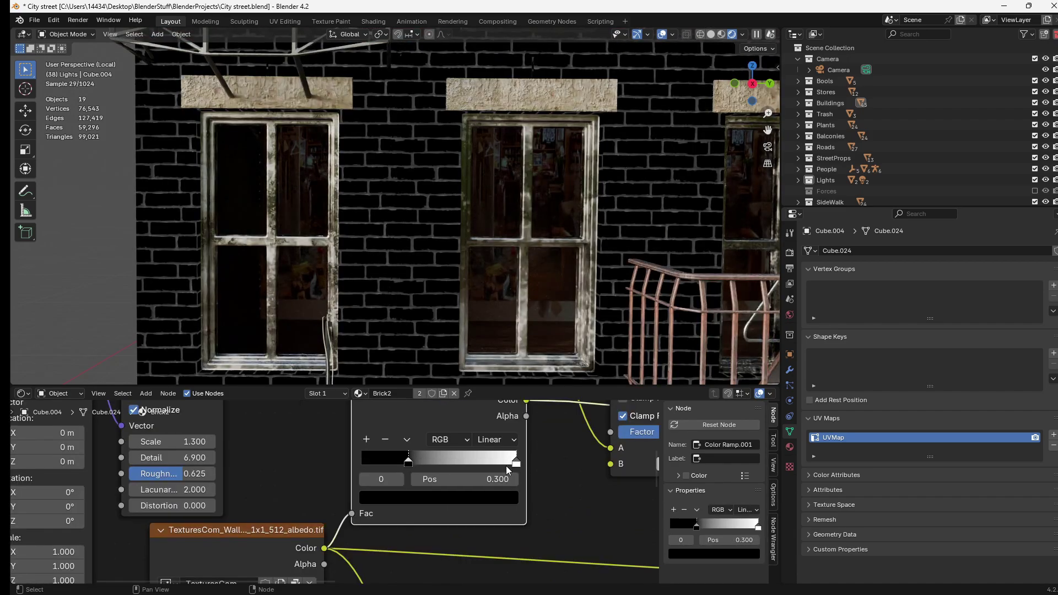
{"action": "left_click_drag", "start_coordinate": [506, 464], "coordinate": [418, 463]}
{"action": "mouse_move", "coordinate": [414, 463]}
{"action": "left_mouse_down"}
{"action": "mouse_move", "coordinate": [435, 459]}
{"action": "mouse_move", "coordinate": [408, 465]}
{"action": "left_mouse_up"}
{"action": "scroll", "coordinate": [581, 453], "scroll_direction": "down", "scroll_amount": 2}
{"action": "scroll", "coordinate": [531, 474], "scroll_direction": "up", "scroll_amount": 3}
{"action": "scroll", "coordinate": [448, 429], "scroll_direction": "down", "scroll_amount": 2}
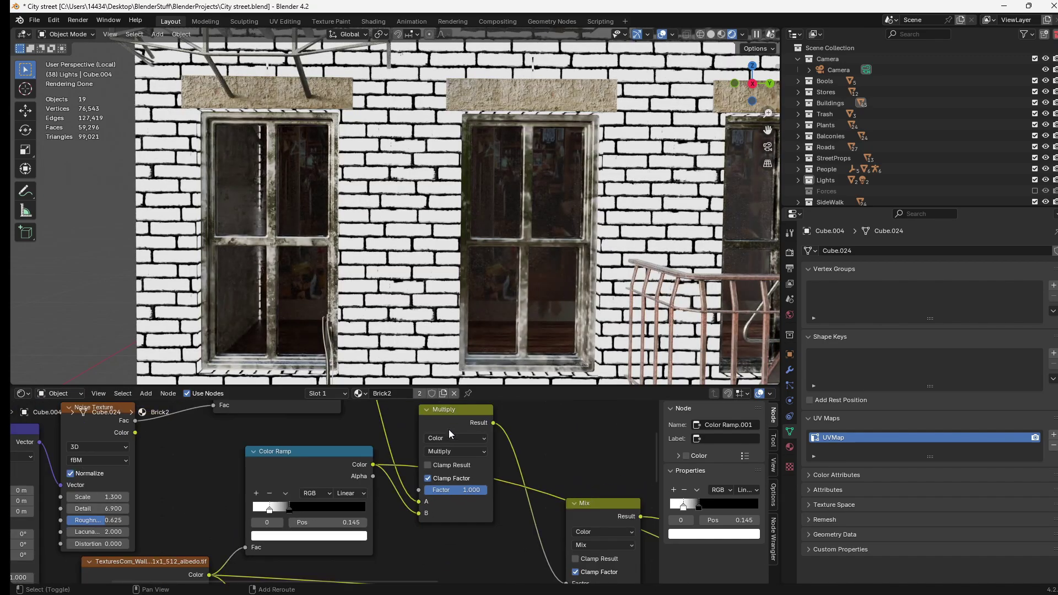
Step: Preview the multiplied mask on the brick wall and restore the Principled BSDF as the displayed shader
{"action": "left_click", "coordinate": [451, 423], "text": "ctrl+shift"}
{"action": "scroll", "coordinate": [402, 281], "scroll_direction": "up", "scroll_amount": 2}
{"action": "scroll", "coordinate": [406, 285], "scroll_direction": "up", "scroll_amount": 7}
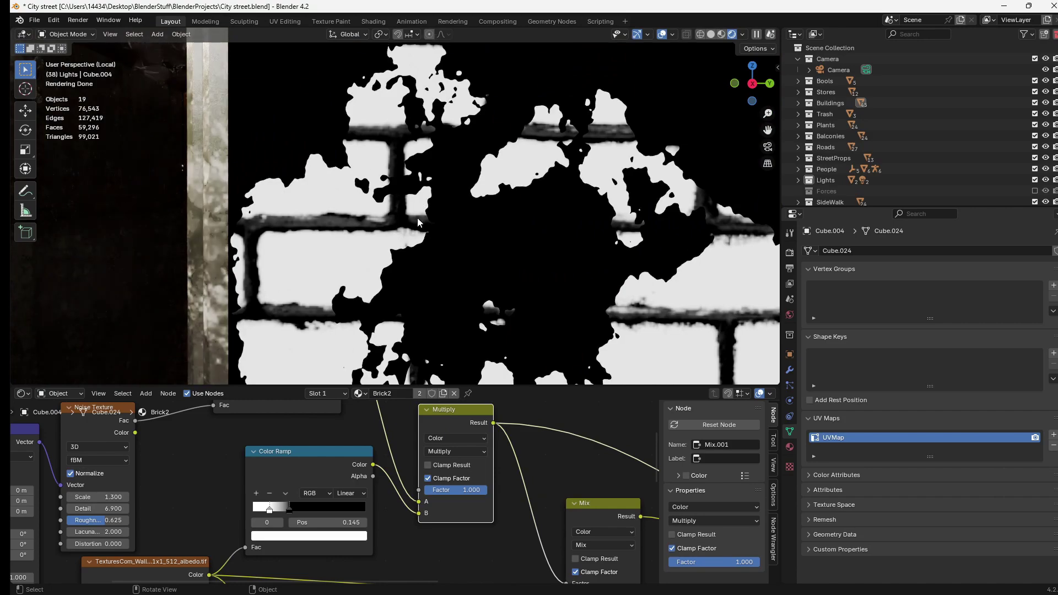
{"action": "scroll", "coordinate": [499, 517], "scroll_direction": "down", "scroll_amount": 10}
{"action": "middle_click_drag", "start_coordinate": [515, 511], "coordinate": [444, 453]}
{"action": "left_click", "coordinate": [473, 478], "text": "ctrl+shift"}
{"action": "scroll", "coordinate": [382, 214], "scroll_direction": "up", "scroll_amount": 5}
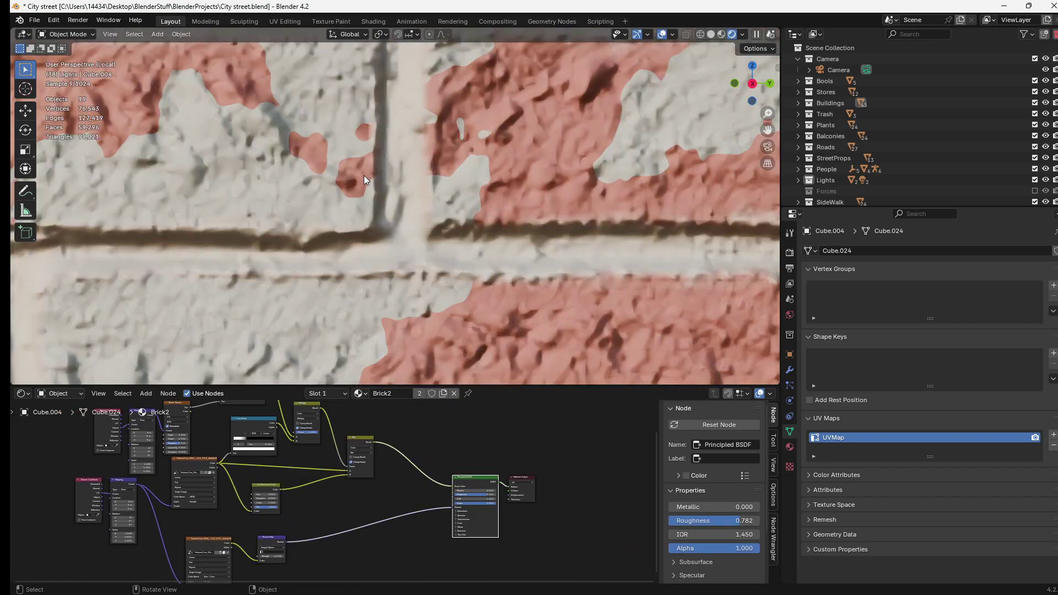
Step: Set the Hue/Saturation/Value node's Saturation to 1.7 and its Hue to 0.52 for the masked brick patches
{"action": "scroll", "coordinate": [372, 199], "scroll_direction": "down", "scroll_amount": 5}
{"action": "middle_click_drag", "start_coordinate": [302, 485], "coordinate": [483, 521]}
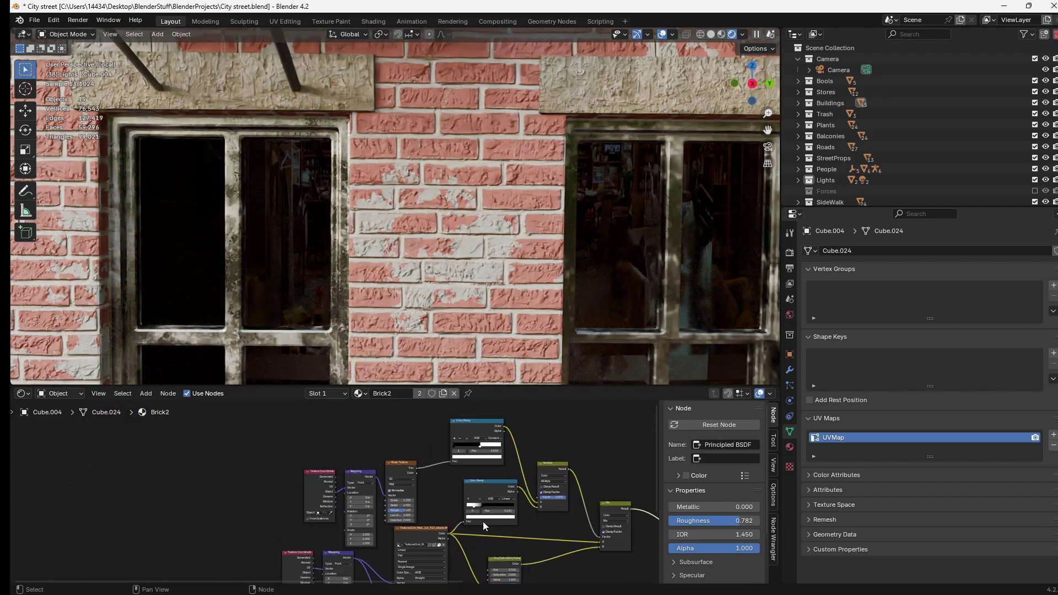
{"action": "scroll", "coordinate": [415, 443], "scroll_direction": "up", "scroll_amount": 2}
{"action": "scroll", "coordinate": [441, 487], "scroll_direction": "up", "scroll_amount": 5}
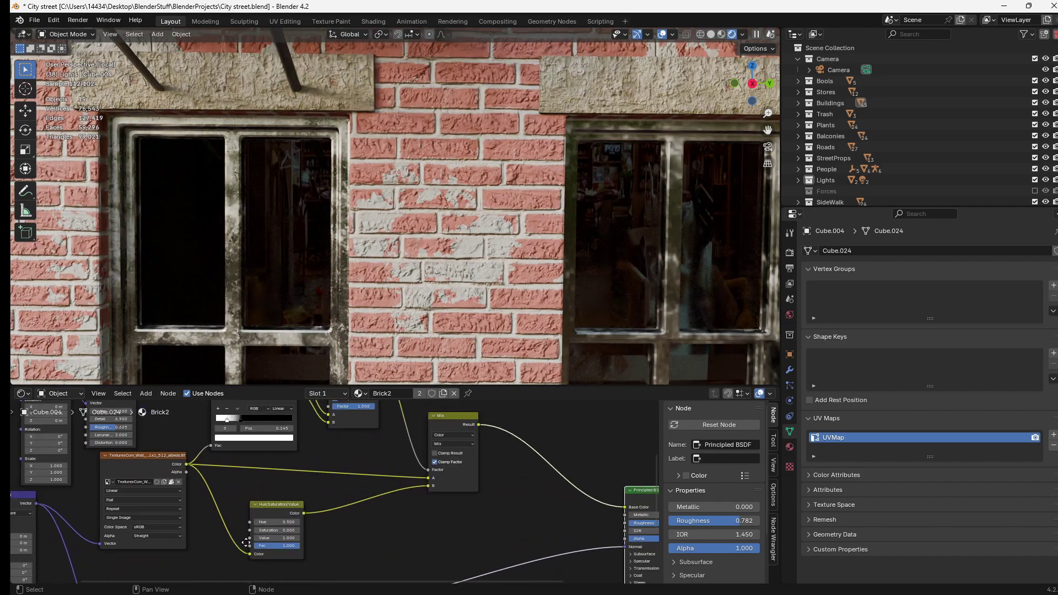
{"action": "left_click_drag", "start_coordinate": [506, 485], "coordinate": [554, 485], "text": "ctrl"}
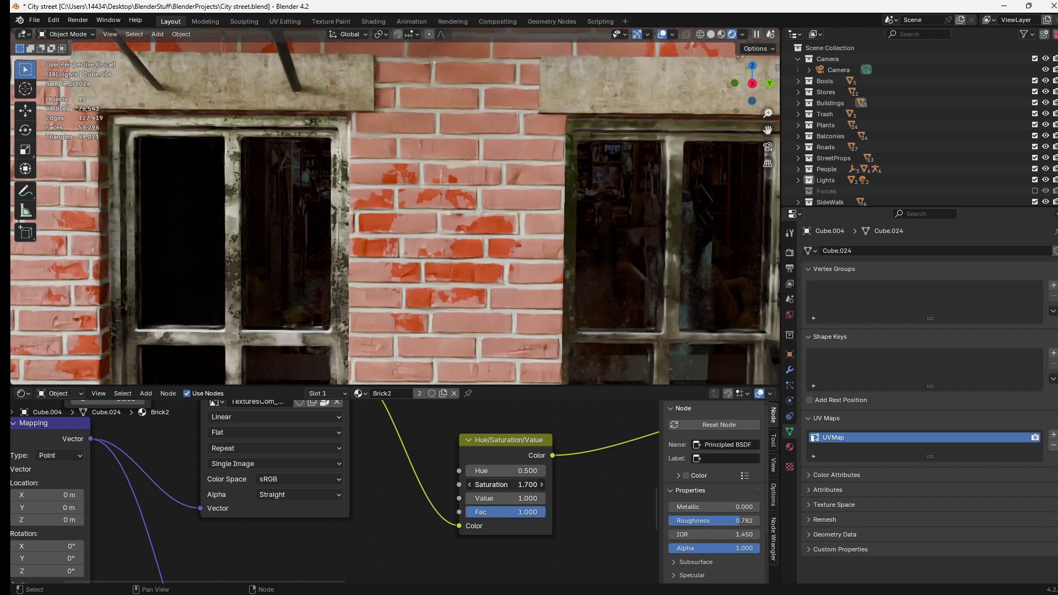
{"action": "scroll", "coordinate": [471, 300], "scroll_direction": "up", "scroll_amount": 5}
{"action": "middle_click_drag", "start_coordinate": [496, 485], "coordinate": [437, 457]}
{"action": "scroll", "coordinate": [436, 457], "scroll_direction": "up", "scroll_amount": 1}
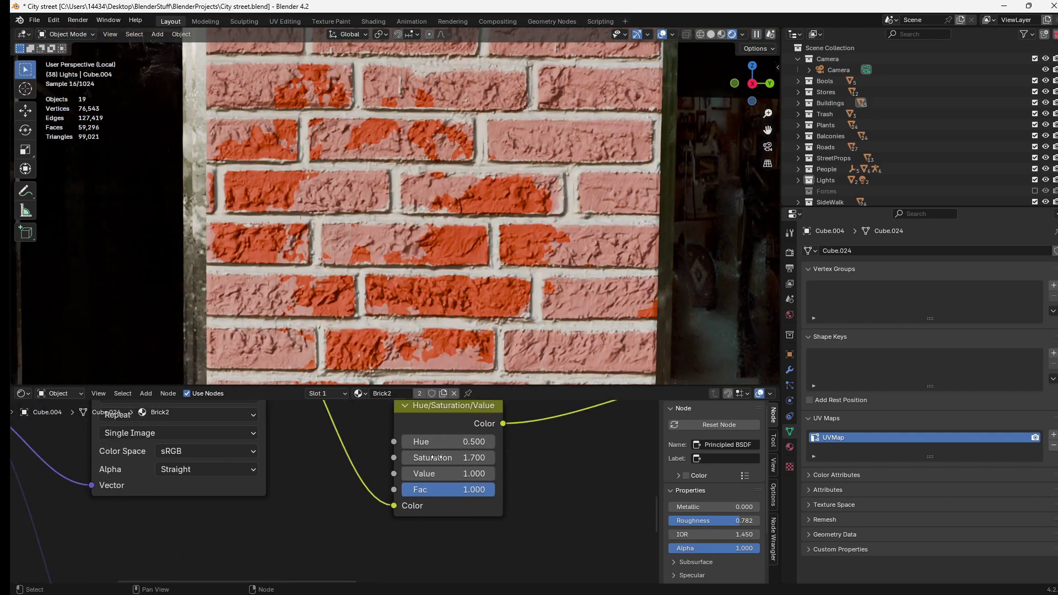
{"action": "mouse_move", "coordinate": [448, 441]}
{"action": "left_mouse_down", "text": "shift"}
{"action": "mouse_move", "coordinate": [473, 441]}
{"action": "mouse_move", "coordinate": [463, 442]}
{"action": "left_mouse_up", "text": "shift"}
Step: Darken the masked bricks by setting the Hue/Saturation/Value node's Value to 0.2 and its Saturation to 1.1
{"action": "scroll", "coordinate": [473, 302], "scroll_direction": "down", "scroll_amount": 12}
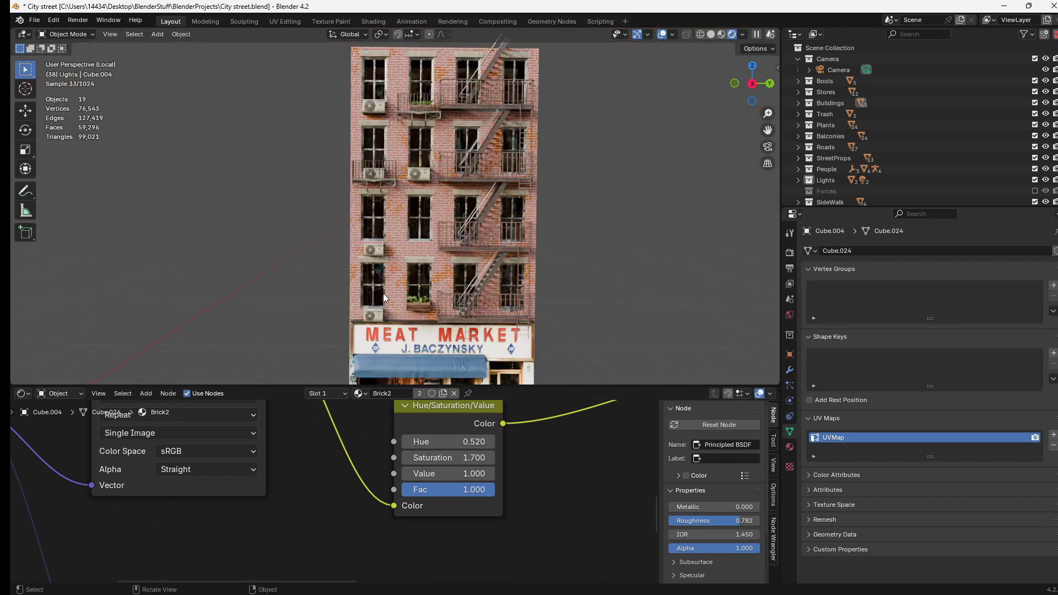
{"action": "middle_click_drag", "start_coordinate": [472, 302], "coordinate": [500, 301]}
{"action": "scroll", "coordinate": [501, 302], "scroll_direction": "up", "scroll_amount": 5}
{"action": "scroll", "coordinate": [501, 301], "scroll_direction": "up", "scroll_amount": 2}
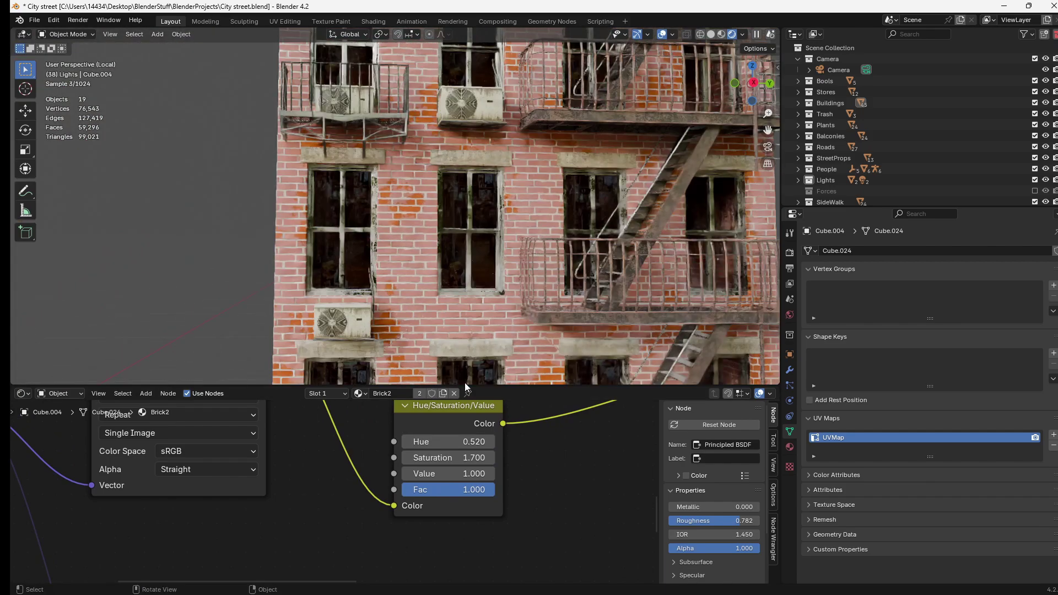
{"action": "left_click", "coordinate": [447, 474]}
{"action": "type", "text": "0.2"}
{"action": "key", "text": "Return"}
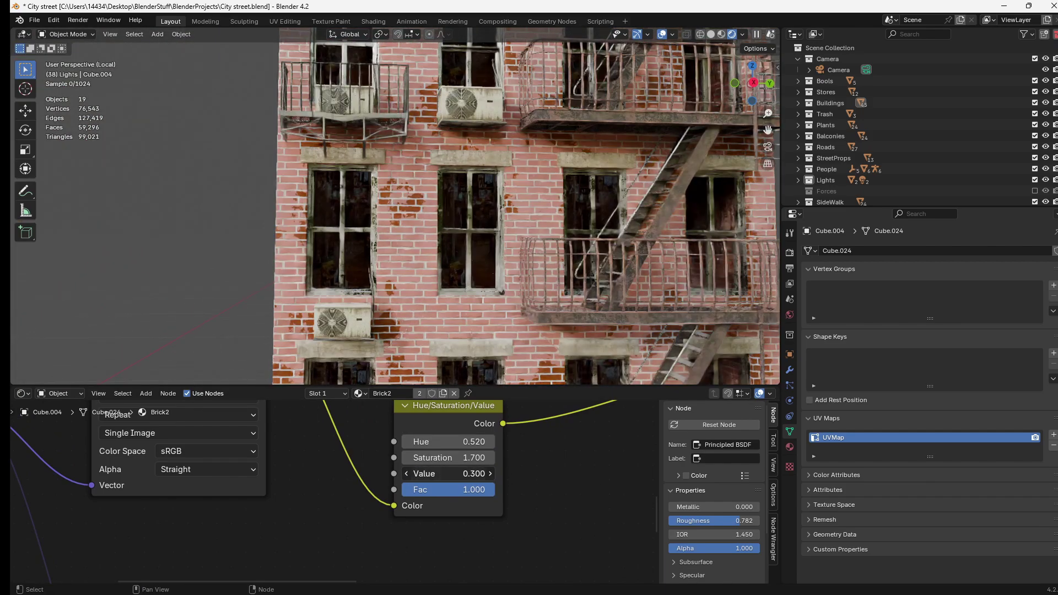
{"action": "mouse_move", "coordinate": [449, 473]}
{"action": "left_mouse_down", "text": "ctrl"}
{"action": "mouse_move", "coordinate": [477, 474]}
{"action": "mouse_move", "coordinate": [377, 459]}
{"action": "mouse_move", "coordinate": [462, 474]}
{"action": "mouse_move", "coordinate": [434, 473]}
{"action": "left_mouse_up", "text": "ctrl"}
Step: Examine the darkened brick patches across the whole building and close up along the mortar lines
{"action": "scroll", "coordinate": [484, 227], "scroll_direction": "down", "scroll_amount": 6}
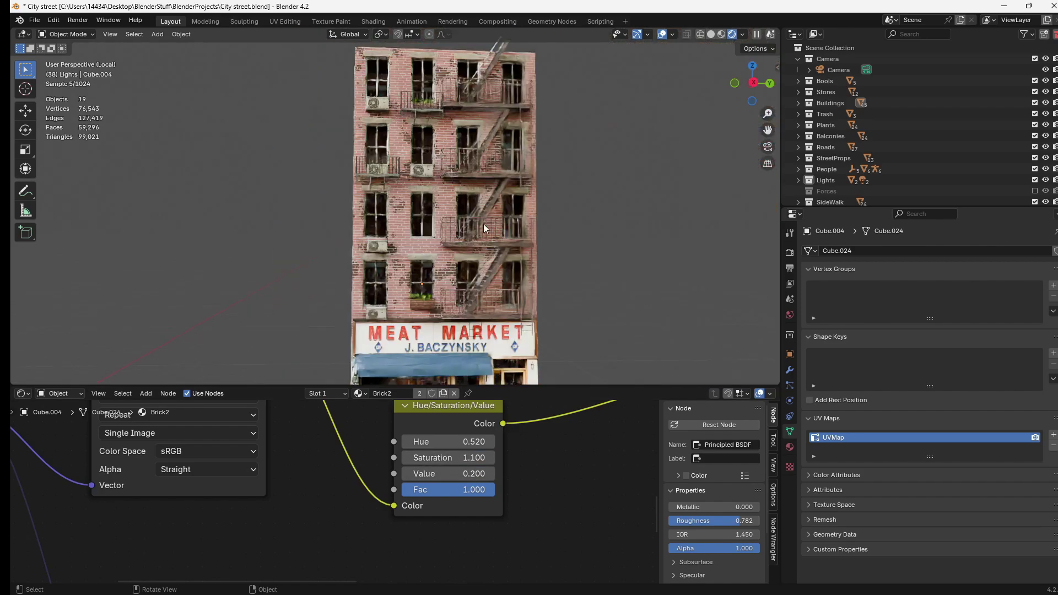
{"action": "middle_click_drag", "start_coordinate": [428, 239], "coordinate": [428, 239]}
{"action": "scroll", "coordinate": [428, 239], "scroll_direction": "up", "scroll_amount": 8}
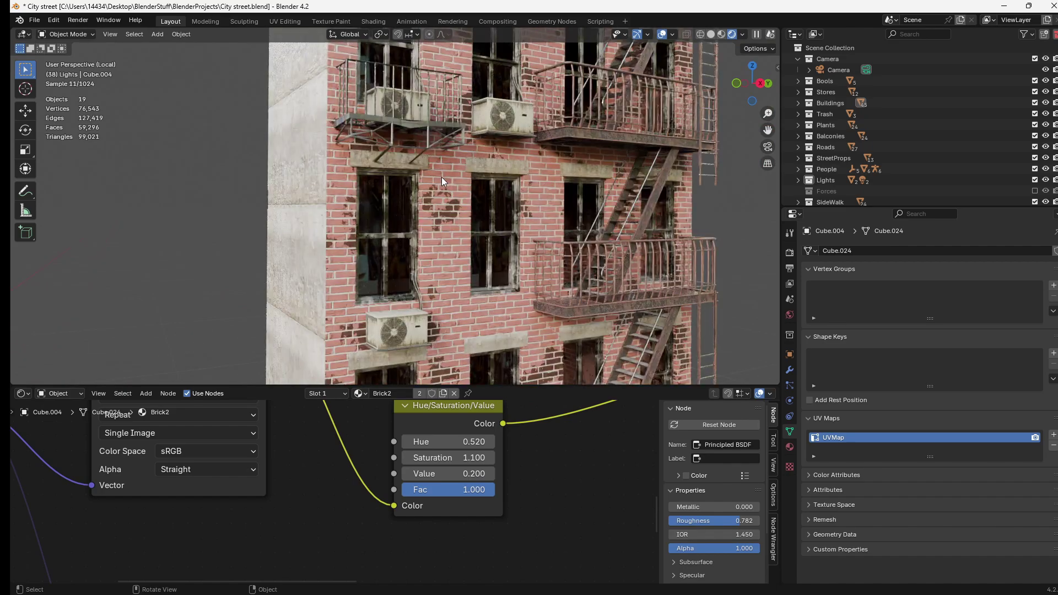
{"action": "scroll", "coordinate": [412, 221], "scroll_direction": "up", "scroll_amount": 8}
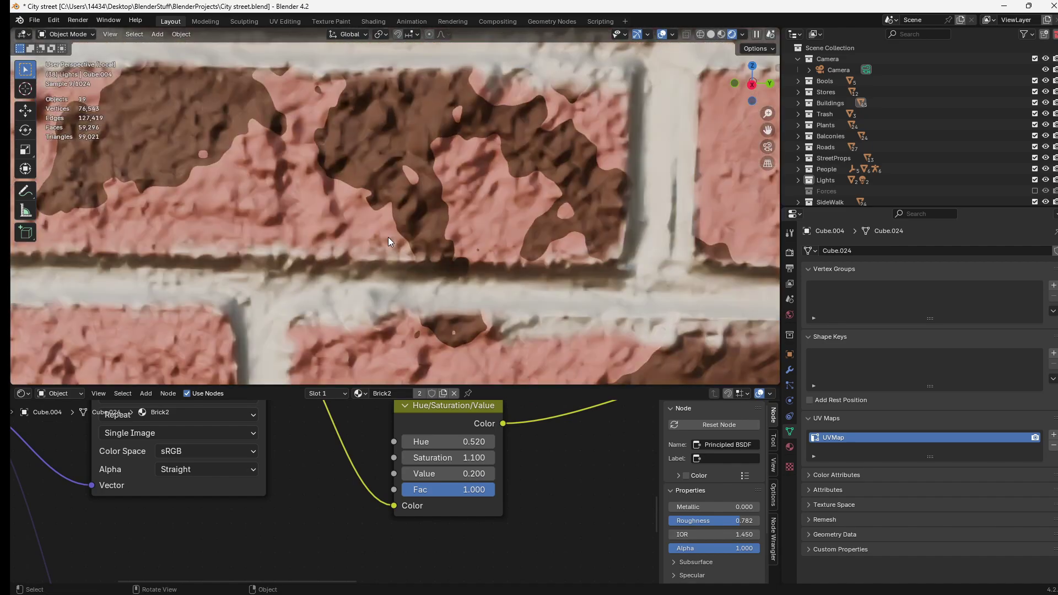
{"action": "scroll", "coordinate": [388, 237], "scroll_direction": "down", "scroll_amount": 4}
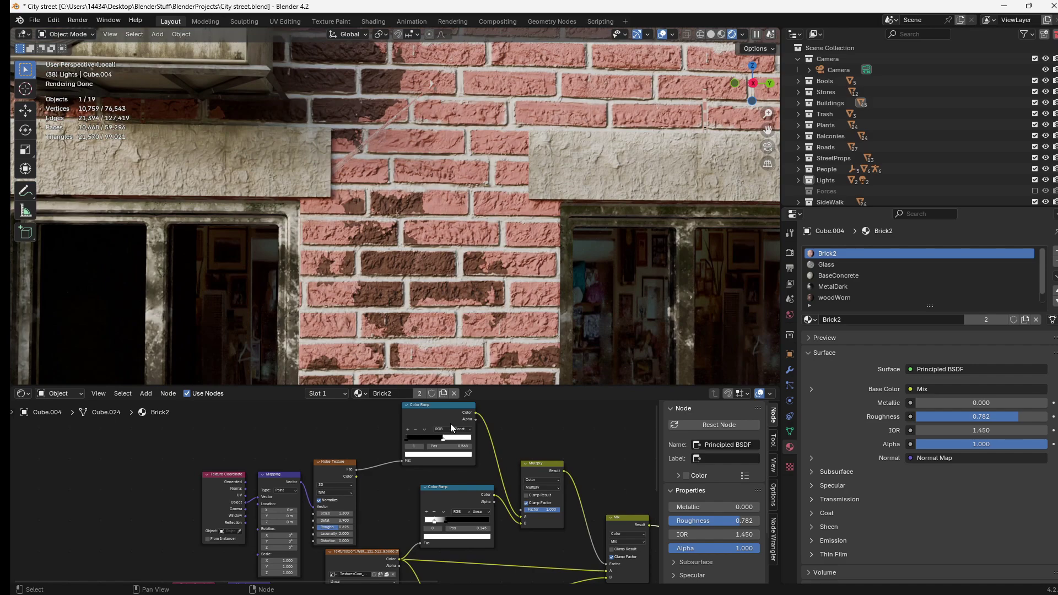
{"action": "scroll", "coordinate": [397, 190], "scroll_direction": "down", "scroll_amount": 6}
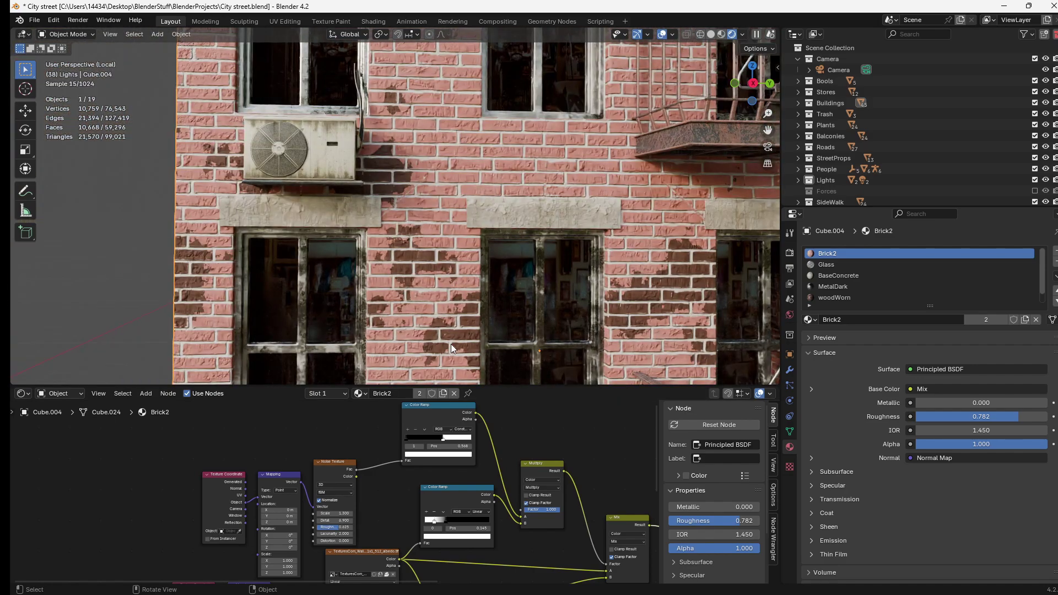
Step: Try placing a duplicate of the brick Image Texture node beside the Noise Texture, and delete the duplicate
{"action": "left_click", "coordinate": [337, 466]}
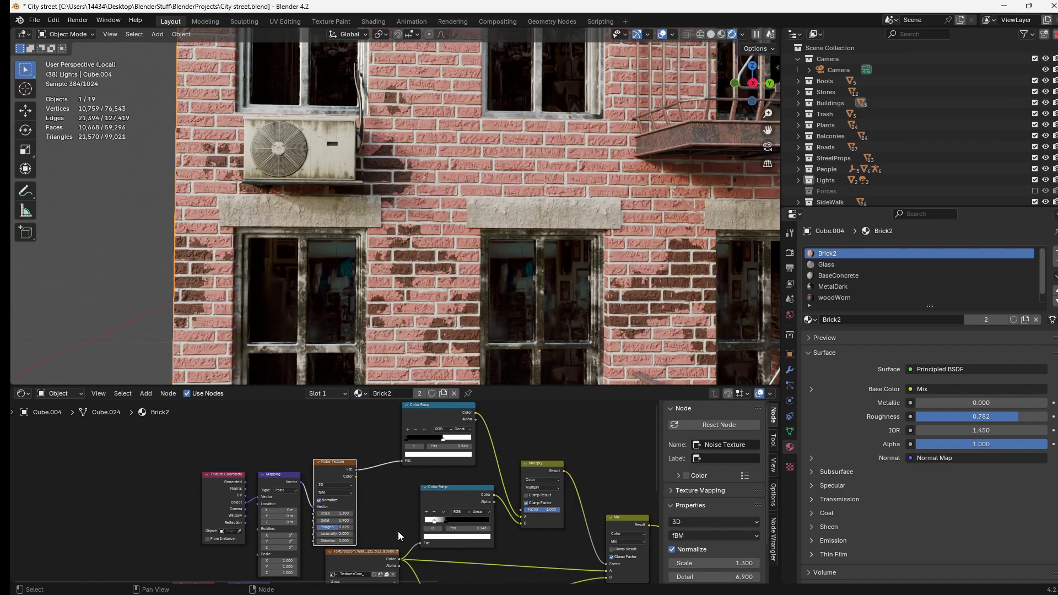
{"action": "middle_click_drag", "start_coordinate": [398, 533], "coordinate": [425, 498]}
{"action": "left_click", "coordinate": [380, 526]}
{"action": "key", "text": "shift+d"}
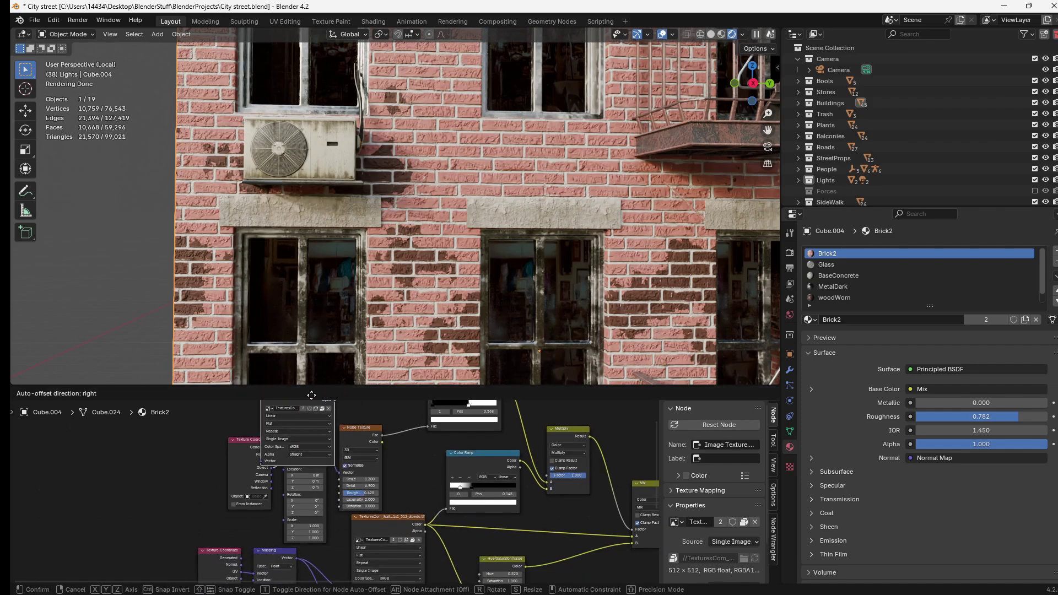
{"action": "left_click", "coordinate": [327, 421]}
{"action": "key", "text": "x"}
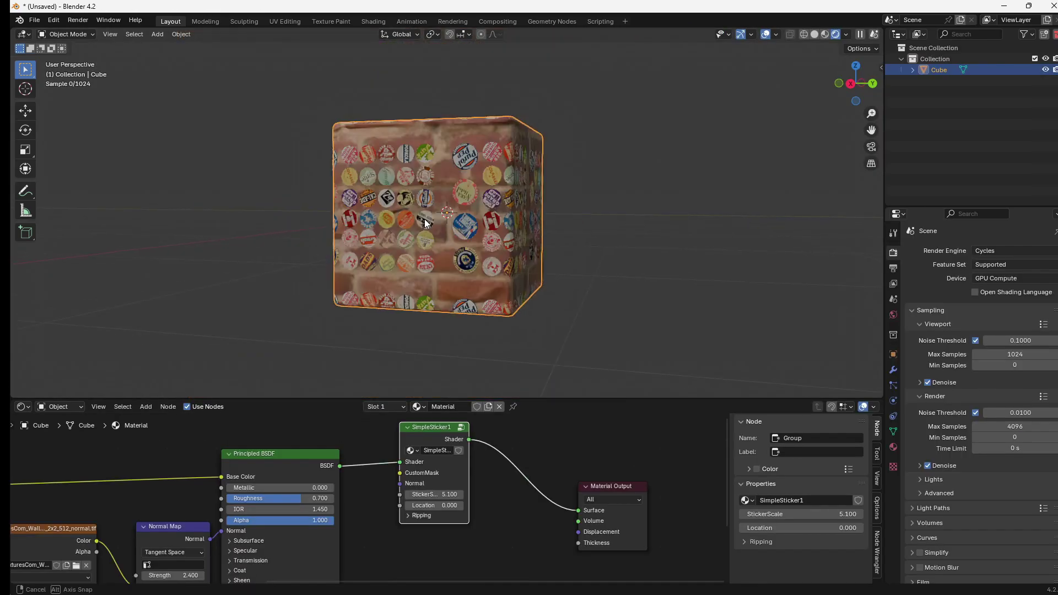
Step: Add the SimpleSticker2 and SimpleSticker3 groups after SimpleSticker1 in the cube material's shader chain
{"action": "key", "text": "shift+a"}
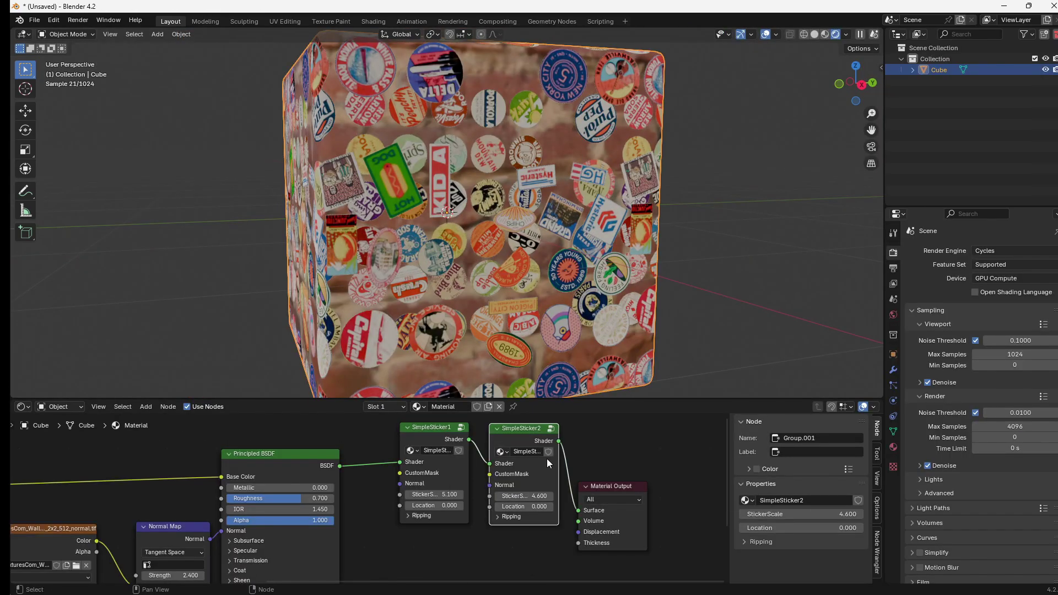
{"action": "scroll", "coordinate": [547, 458], "scroll_direction": "right", "scroll_amount": 3, "text": "ctrl"}
{"action": "left_click_drag", "start_coordinate": [523, 482], "coordinate": [632, 494]}
{"action": "left_click", "coordinate": [461, 434]}
{"action": "key", "text": "shift+d"}
{"action": "left_click", "coordinate": [525, 496]}
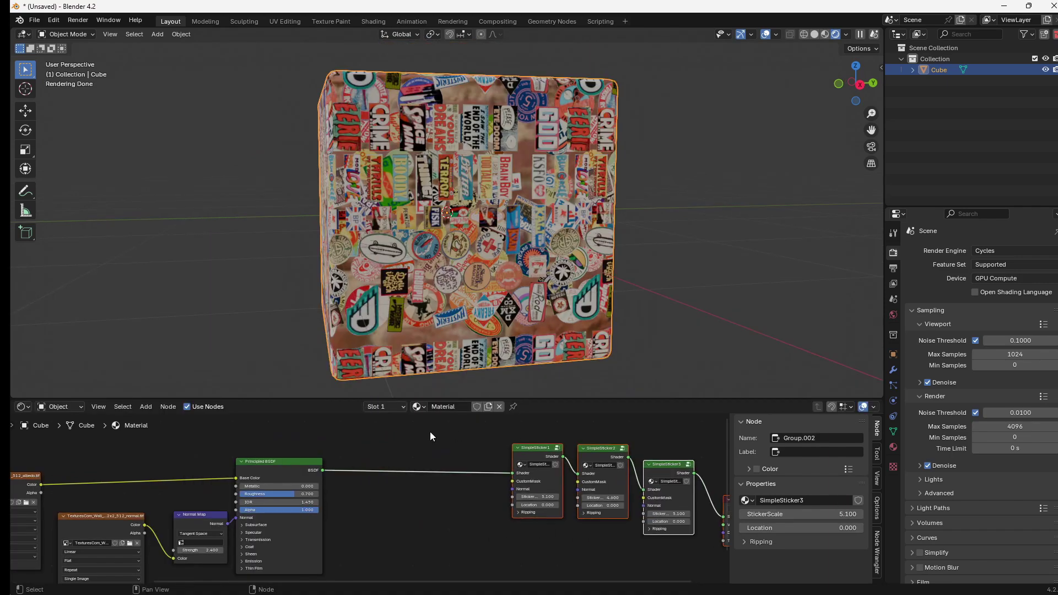
Step: Feed a new blank Image Texture into all three sticker groups' CustomMask inputs and paint a white mask patch on the cube's front face
{"action": "key", "text": "shift+a"}
{"action": "left_click", "coordinate": [428, 384]}
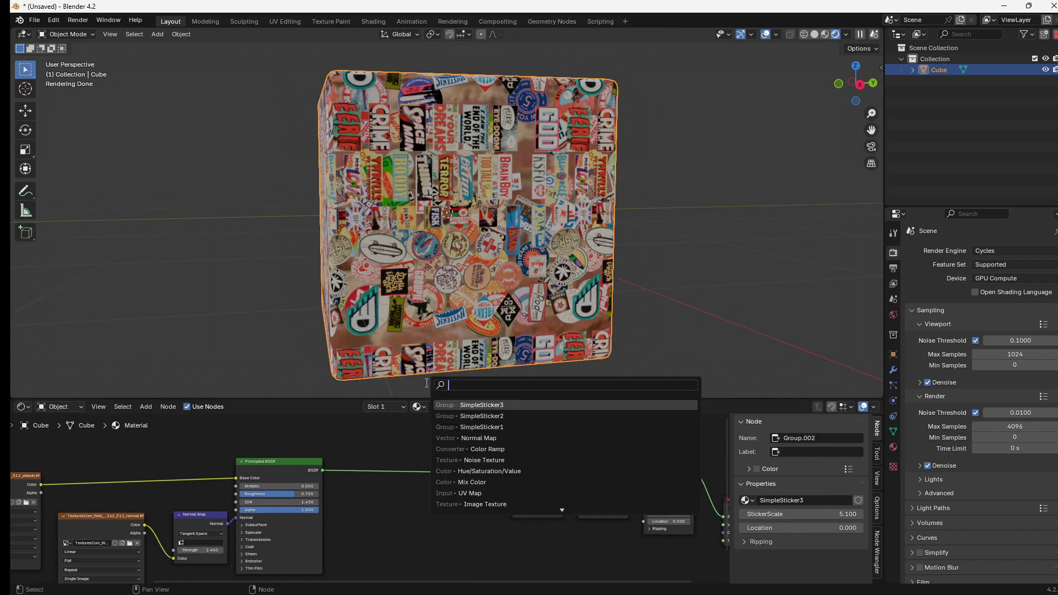
{"action": "type", "text": "im"}
{"action": "left_click", "coordinate": [459, 403]}
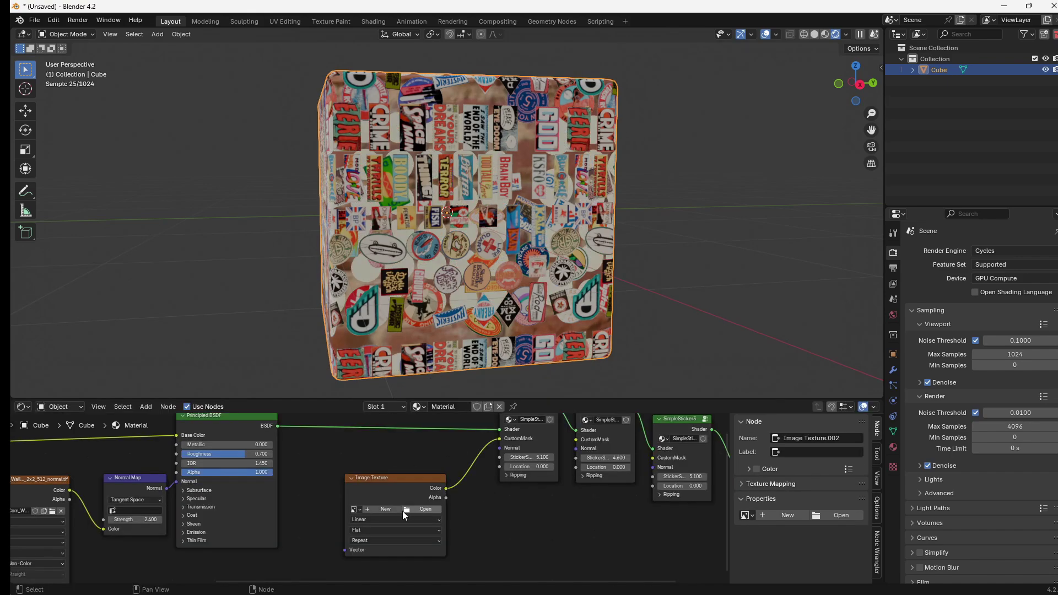
{"action": "left_click", "coordinate": [402, 511]}
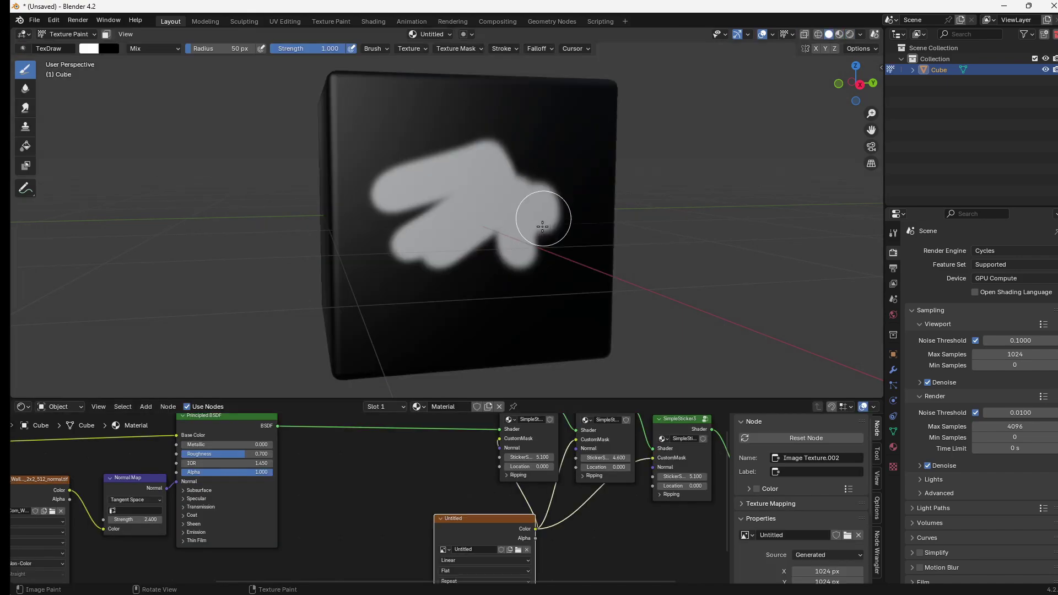
{"action": "mouse_move", "coordinate": [543, 213]}
{"action": "left_mouse_down"}
{"action": "mouse_move", "coordinate": [530, 160]}
{"action": "mouse_move", "coordinate": [497, 254]}
{"action": "mouse_move", "coordinate": [396, 182]}
{"action": "left_mouse_up"}
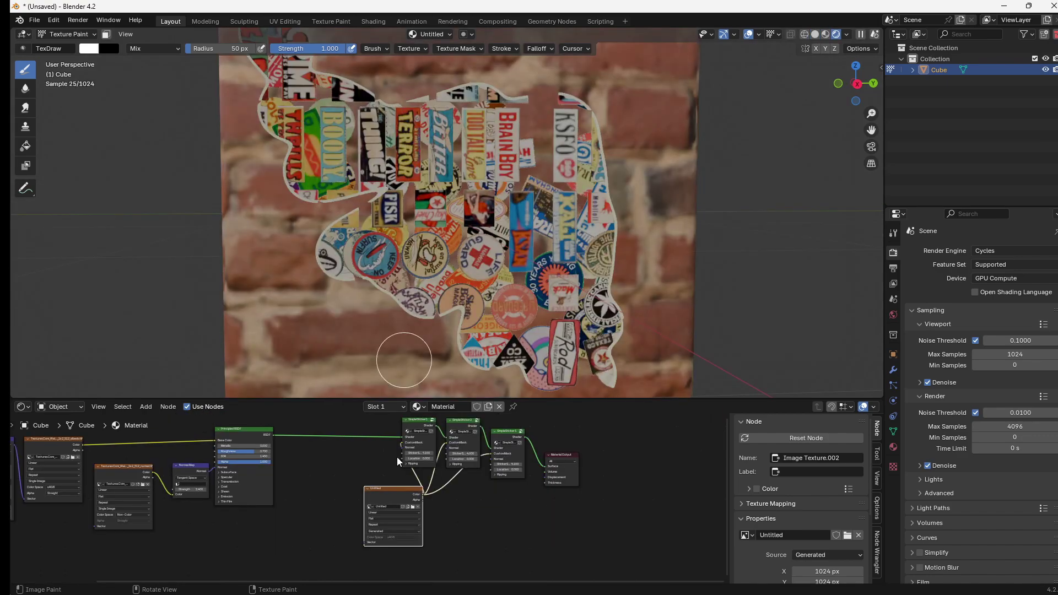
Step: Expand the Ripping settings of SimpleSticker1, 2 and 3 and set their Amounts to 0.45, 0.475 and 0.4
{"action": "scroll", "coordinate": [400, 454], "scroll_direction": "up", "scroll_amount": 2}
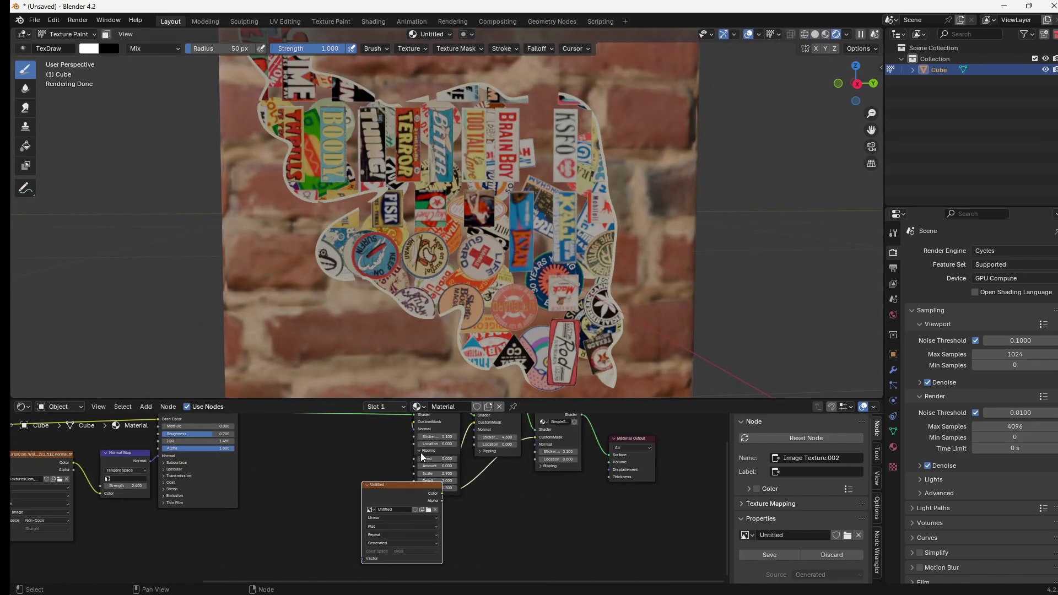
{"action": "left_click_drag", "start_coordinate": [412, 561], "coordinate": [341, 543]}
{"action": "left_click", "coordinate": [546, 462]}
{"action": "scroll", "coordinate": [368, 498], "scroll_direction": "up", "scroll_amount": 5}
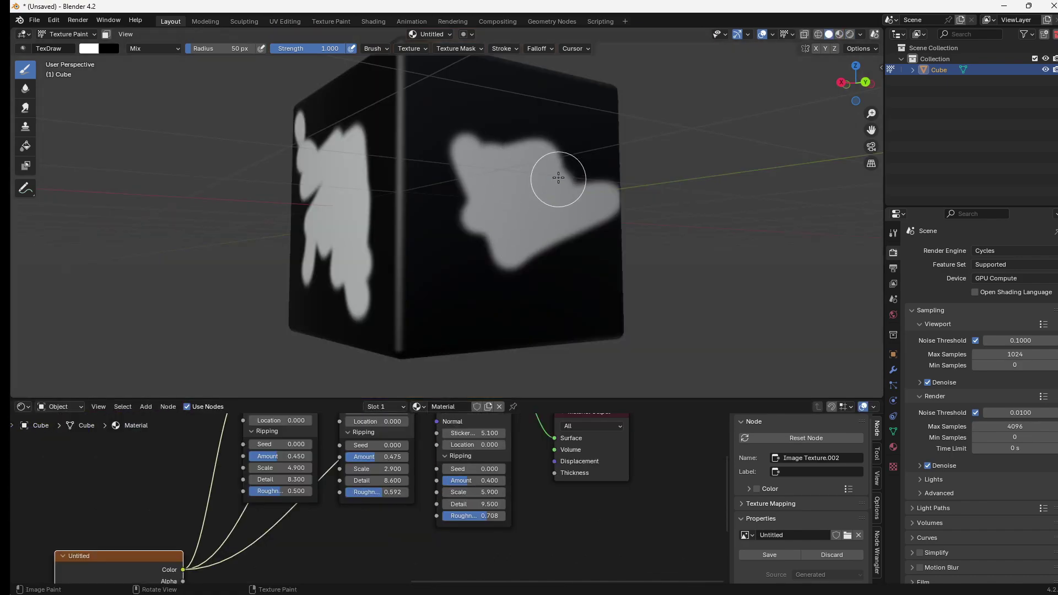
Step: Paint a white mask patch on the cube's adjacent face and view the masked stickers in rendered shading
{"action": "left_click_drag", "start_coordinate": [558, 178], "coordinate": [503, 147]}
{"action": "left_click", "coordinate": [849, 34]}
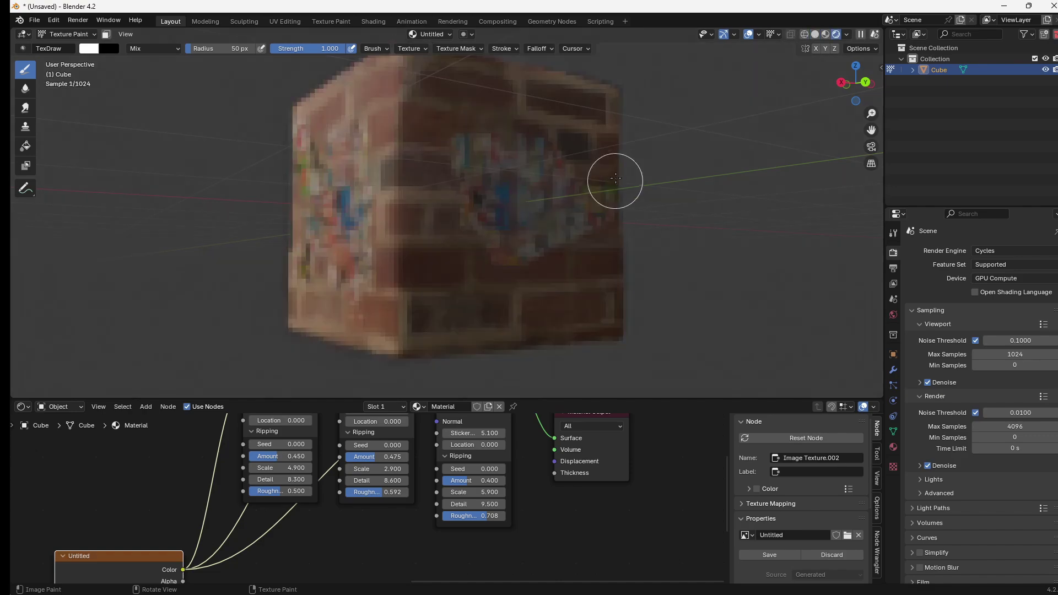
{"action": "mouse_move", "coordinate": [619, 180]}
{"action": "middle_mouse_down"}
{"action": "mouse_move", "coordinate": [715, 199]}
{"action": "mouse_move", "coordinate": [616, 192]}
{"action": "middle_mouse_up"}
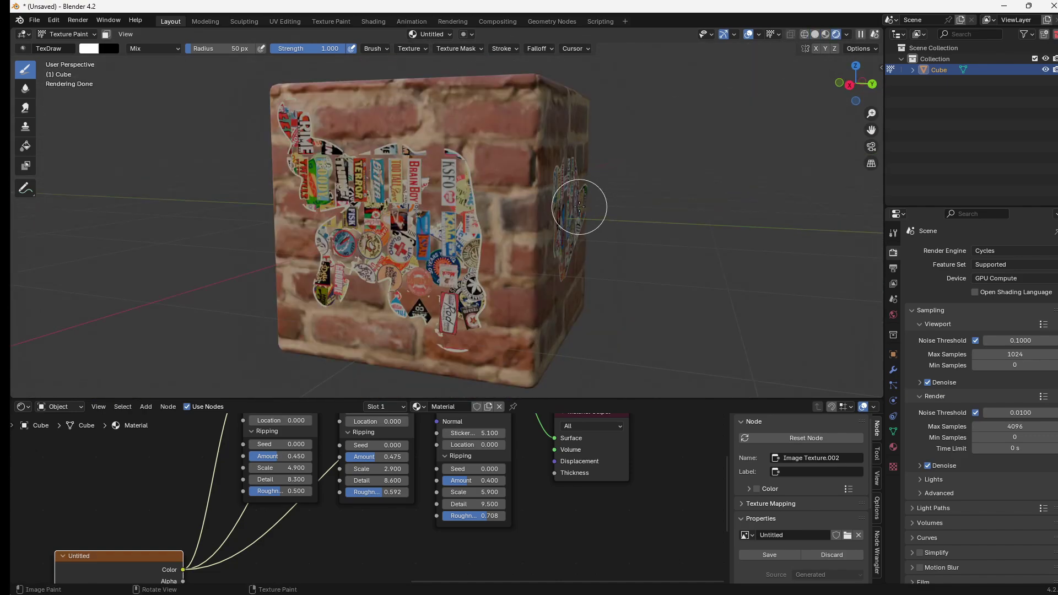